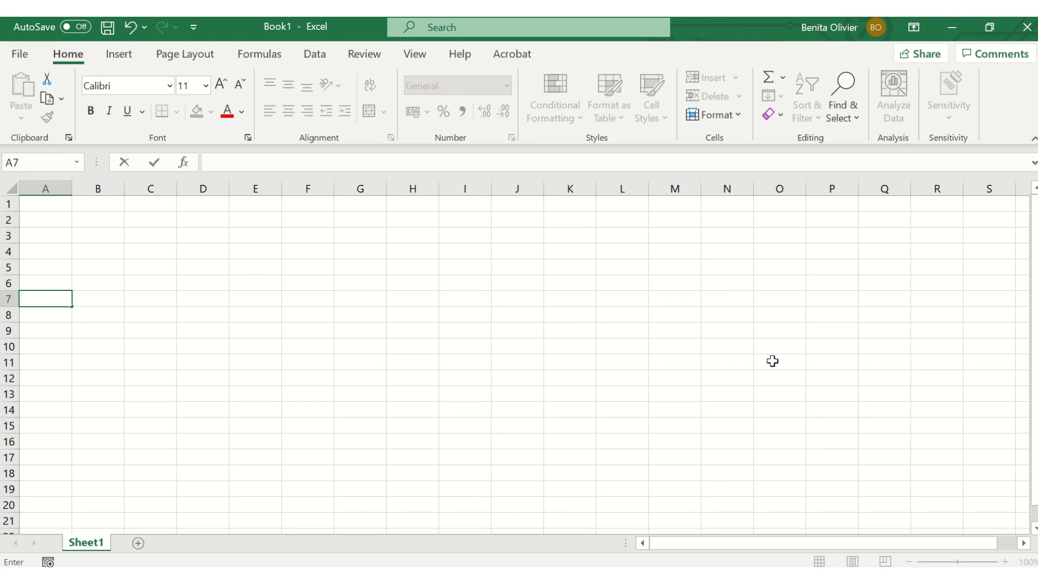
# Enter the headings Name, Surname, Student and Title in A8 through D8.
pyautogui.click(48, 319)
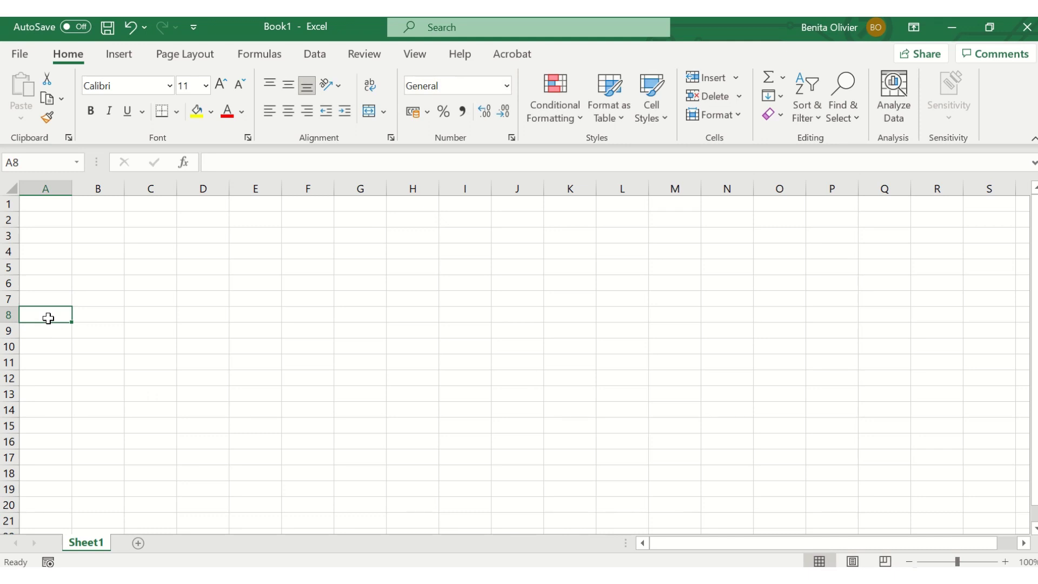
pyautogui.write('Name')
pyautogui.press('Tab')
pyautogui.write('S')
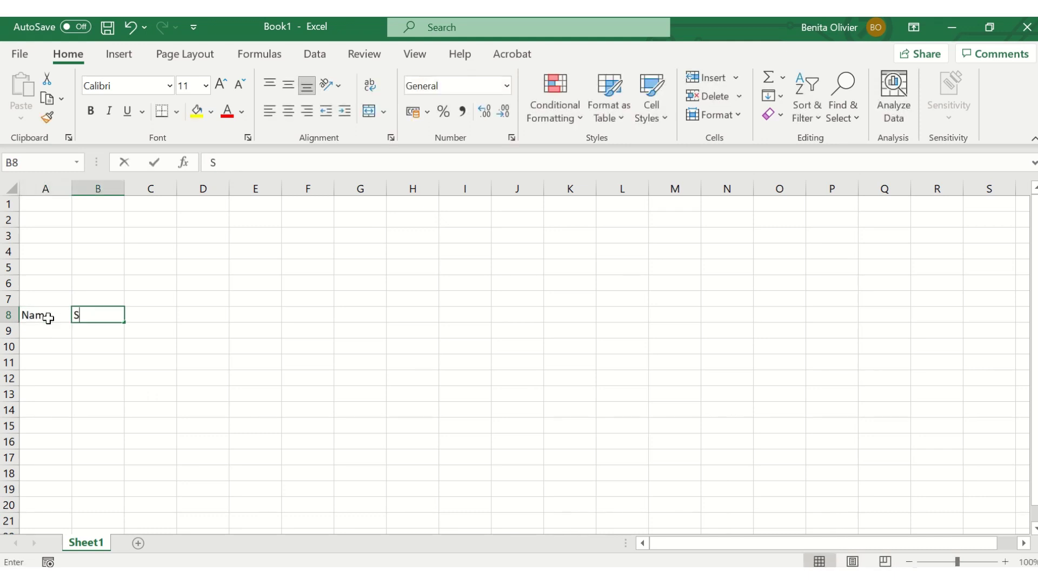
pyautogui.write('urname')
pyautogui.press('Tab')
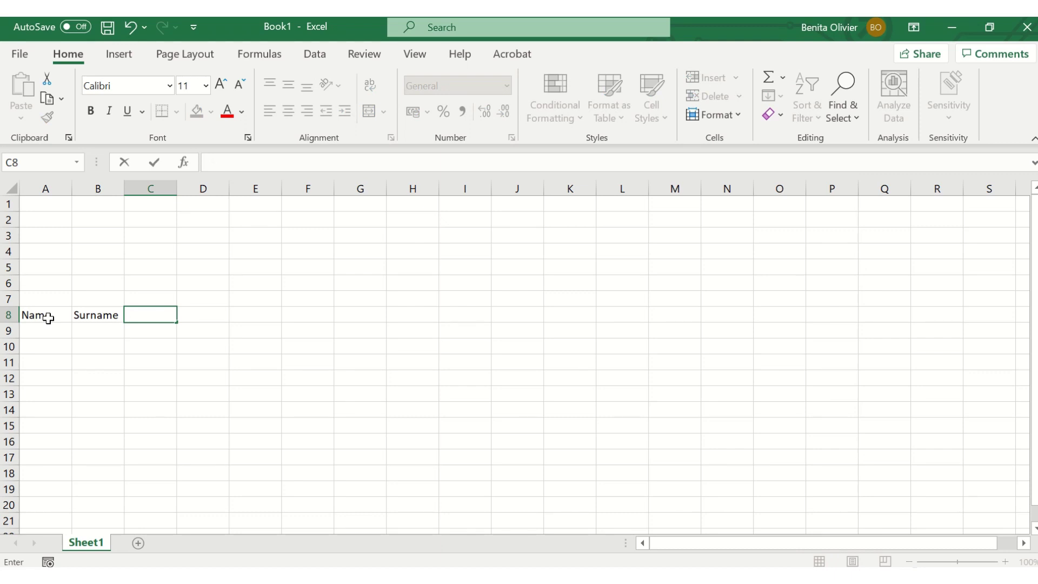
pyautogui.write('Student')
pyautogui.press('Tab')
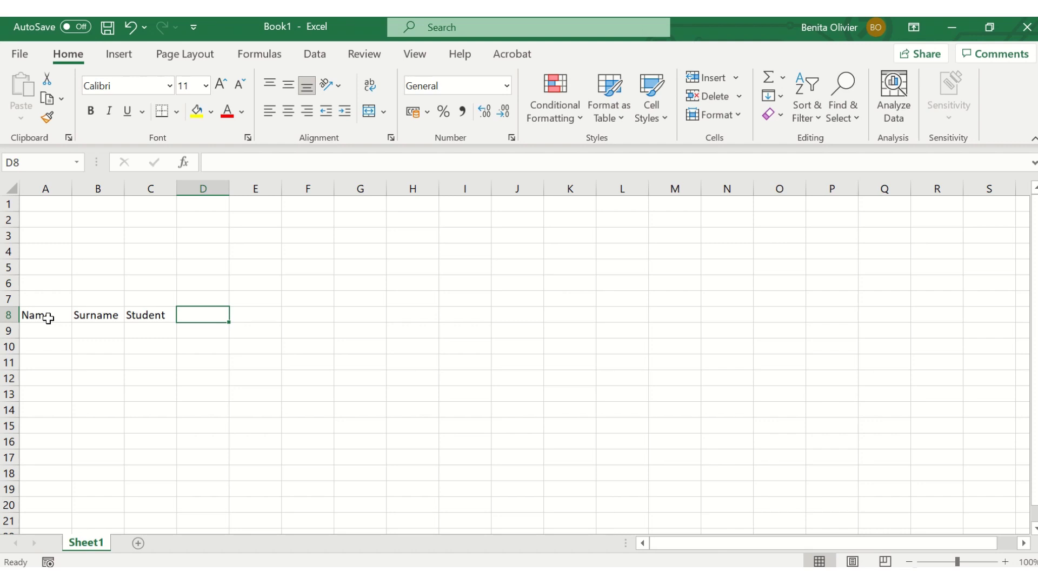
pyautogui.write('Title')
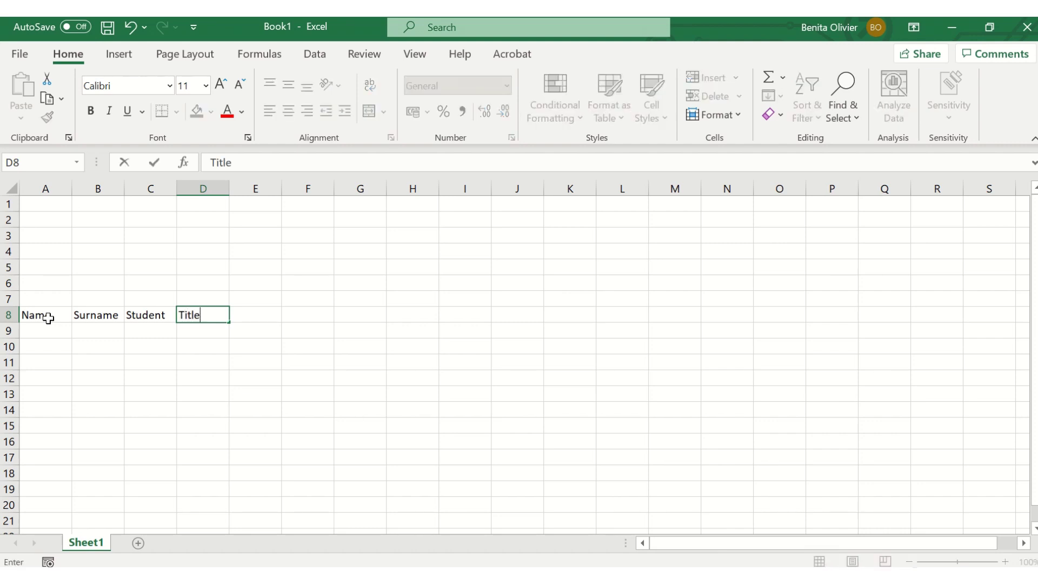
pyautogui.press('Tab')
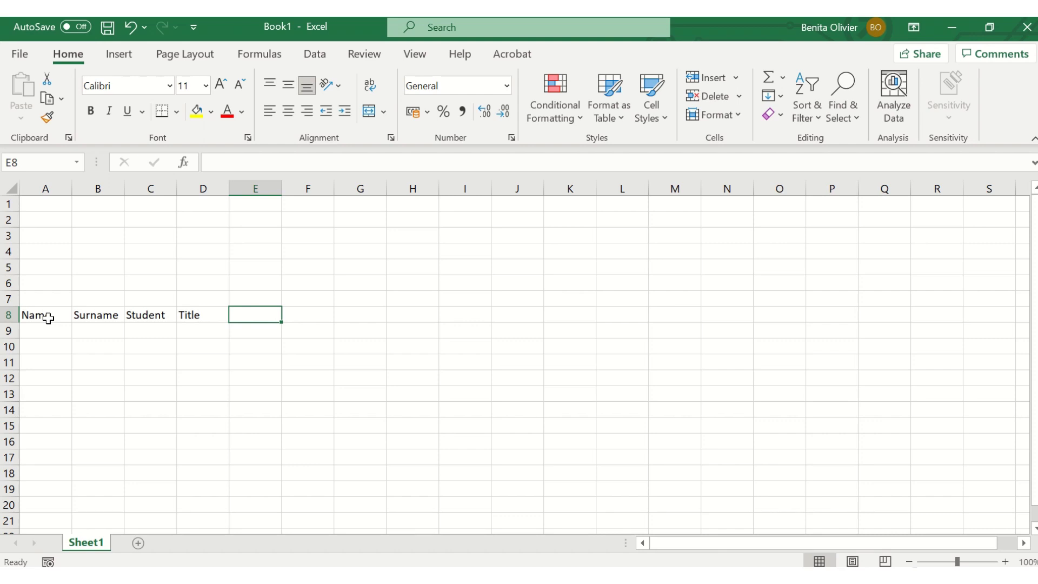
# Continue the header row with Study design, Topic area and Phase in E8 through G8.
pyautogui.write('Study desi')
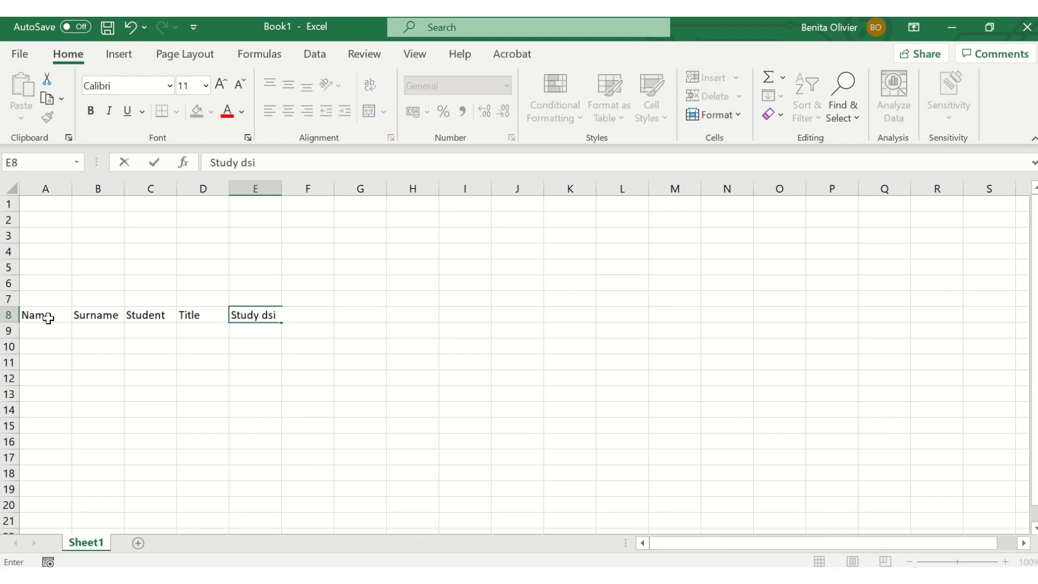
pyautogui.press('BackSpace')
pyautogui.press('BackSpace')
pyautogui.write('esign')
pyautogui.press('Tab')
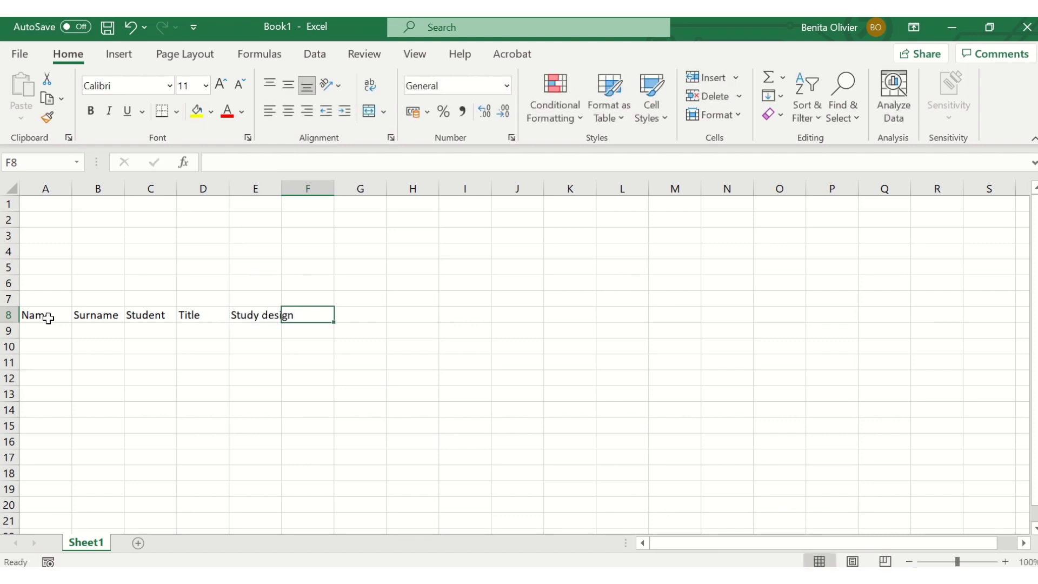
pyautogui.write('Topic')
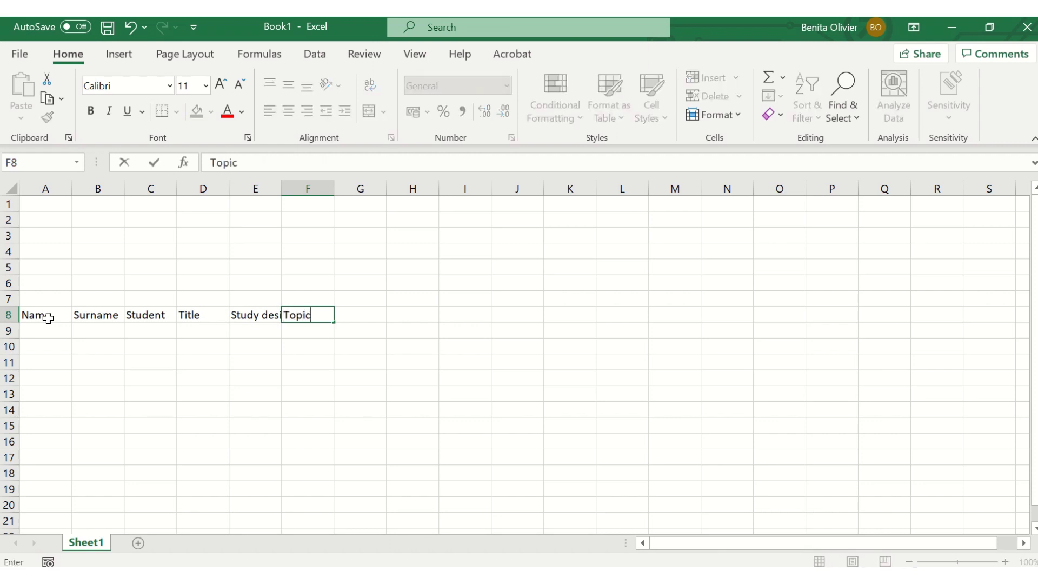
pyautogui.write(' area')
pyautogui.press('Tab')
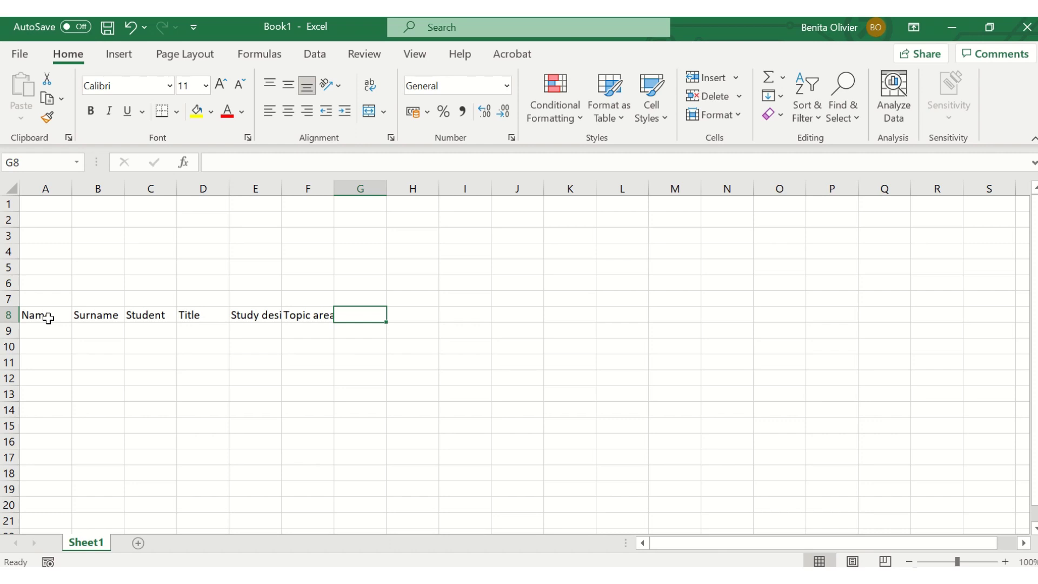
pyautogui.write('Phase')
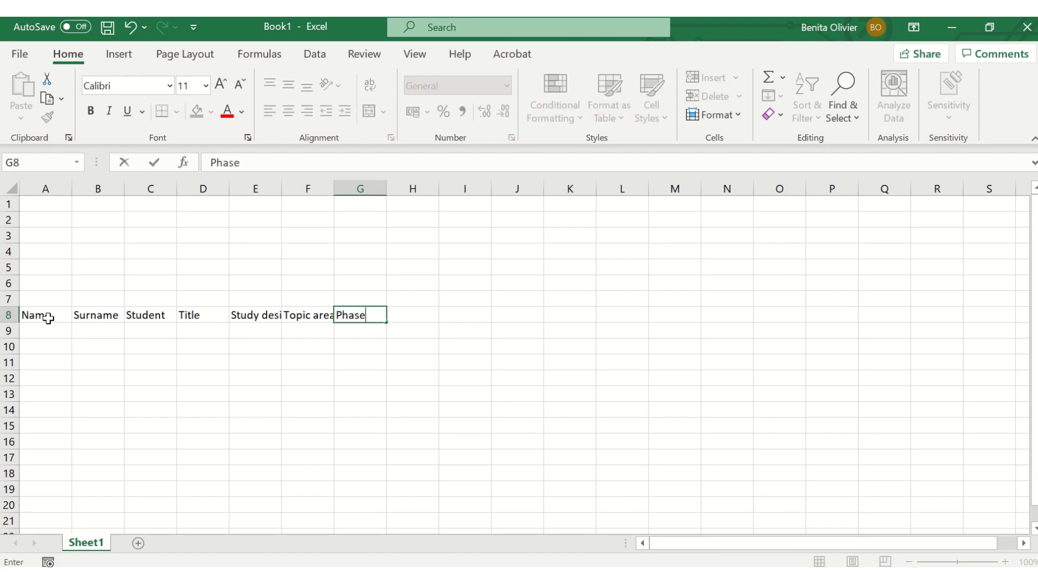
pyautogui.press('Tab')
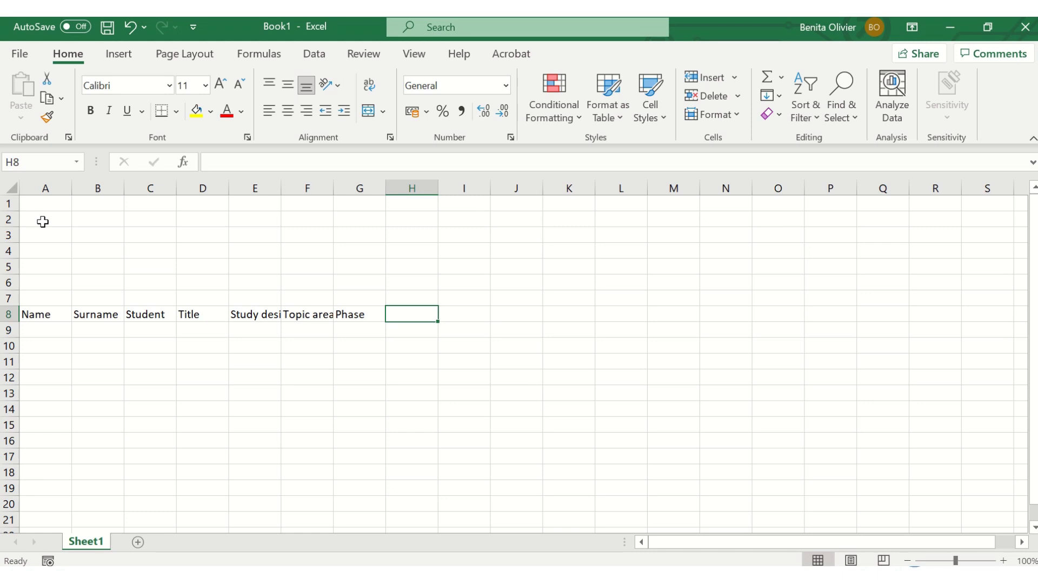
pyautogui.click(43, 221)
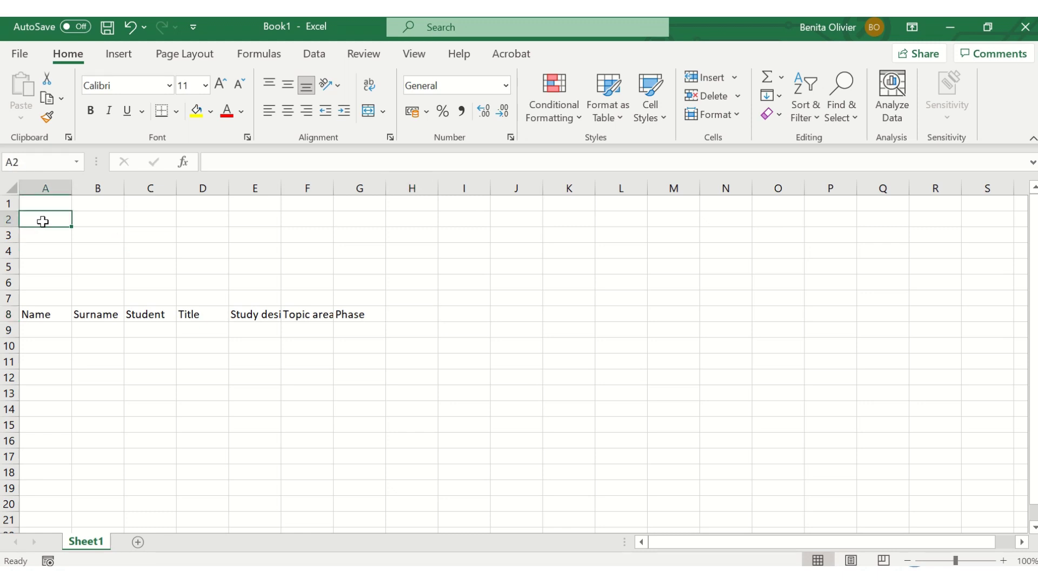
# Type Number of students in A2, Study designs in D2, Topic areas in G2 and Phases in J2.
pyautogui.write('No')
pyautogui.press('BackSpace')
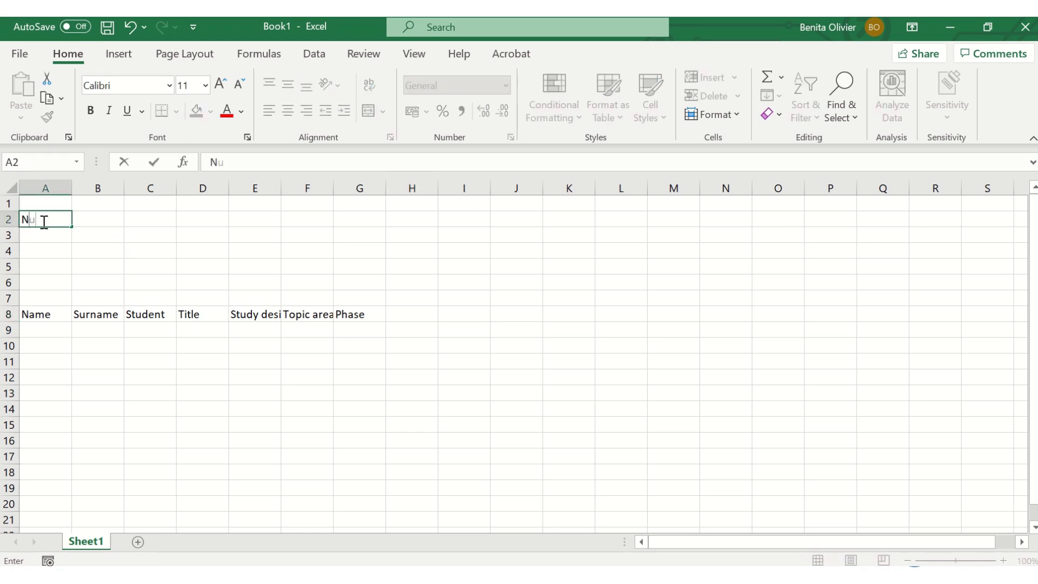
pyautogui.write('umber of s')
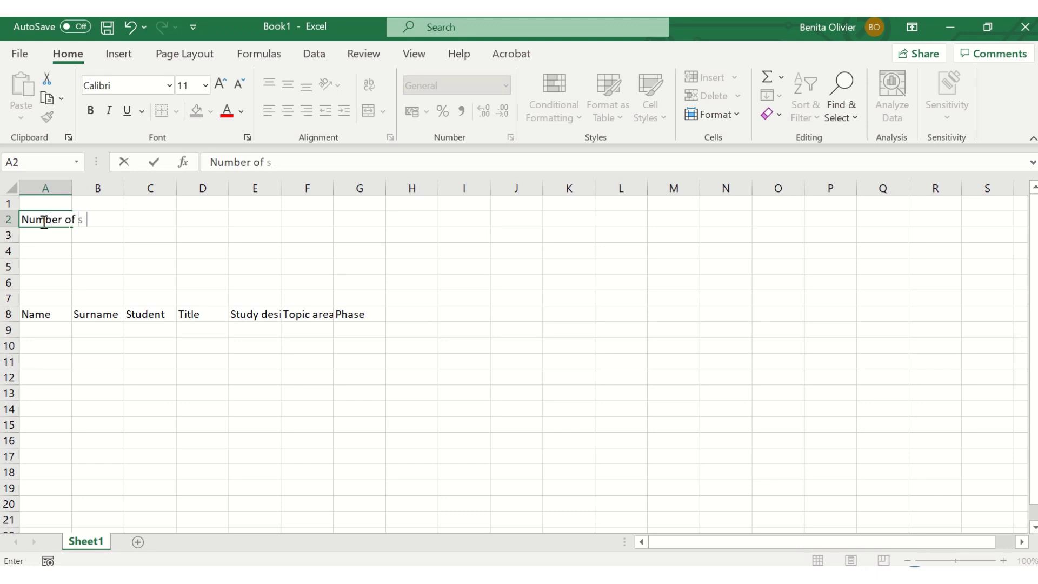
pyautogui.write('tudents')
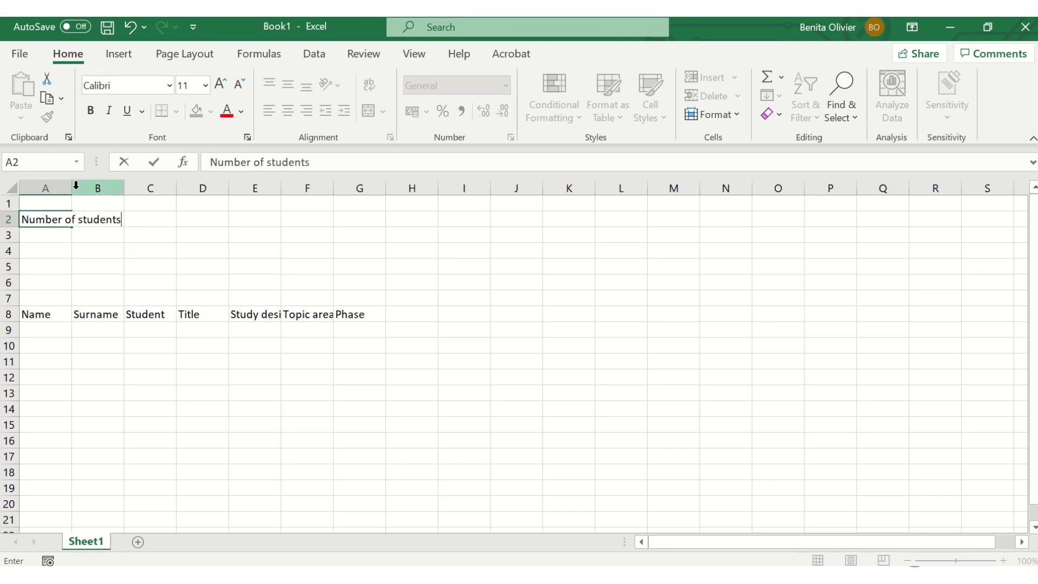
pyautogui.click(217, 219)
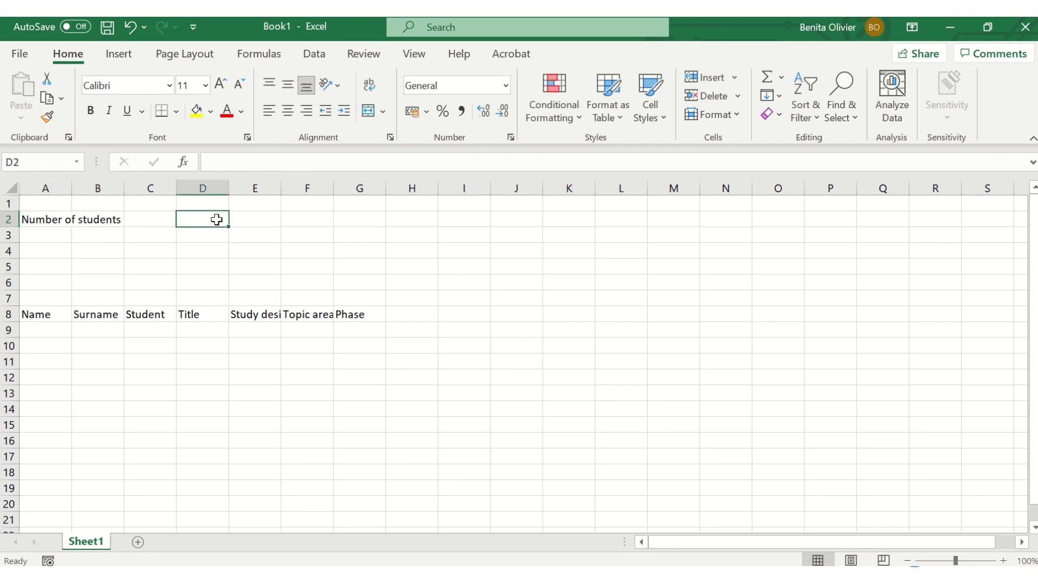
pyautogui.write('Stu')
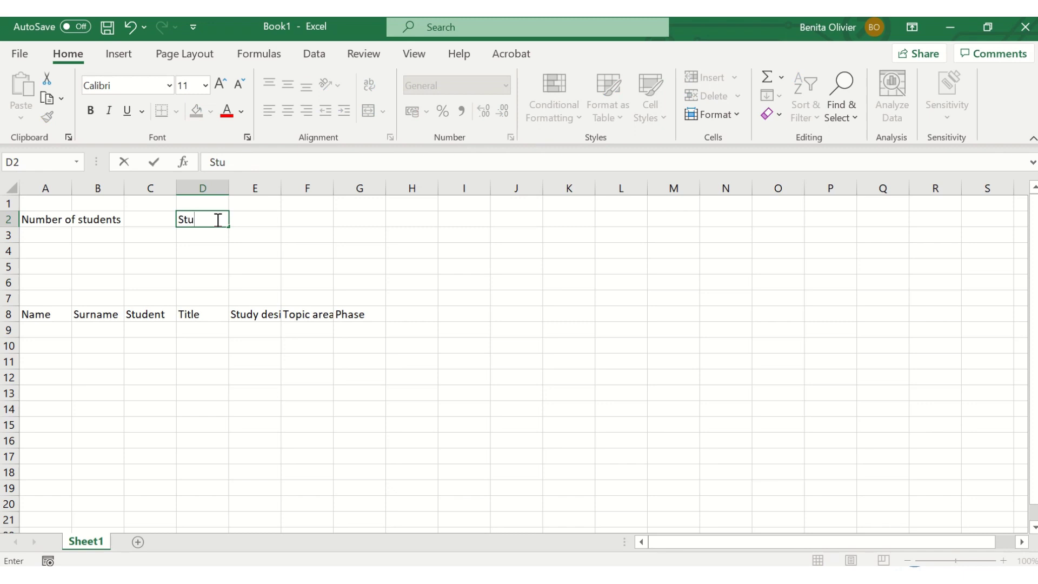
pyautogui.write('dy designs')
pyautogui.click(376, 217)
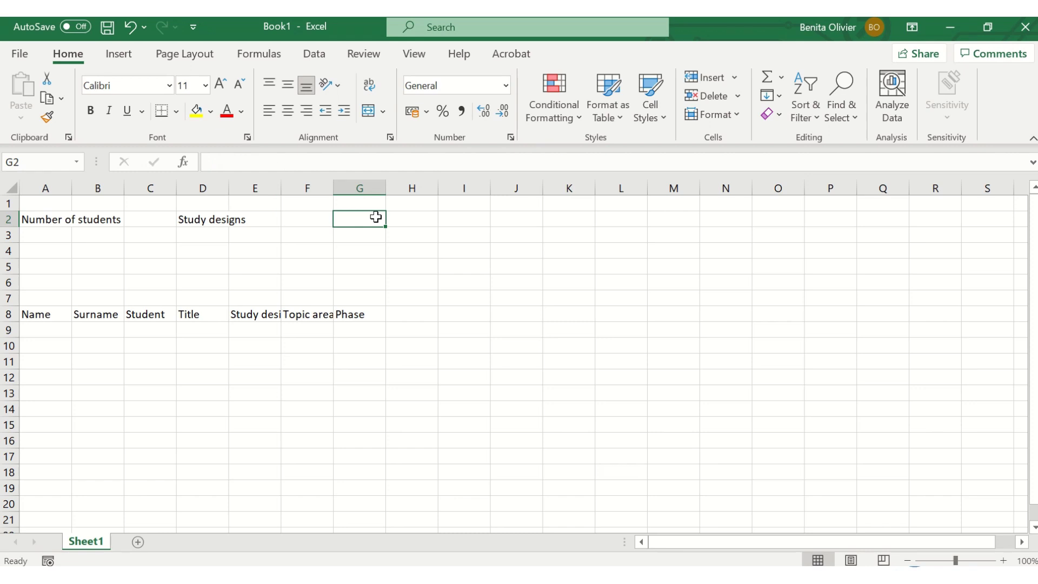
pyautogui.write('Topic are')
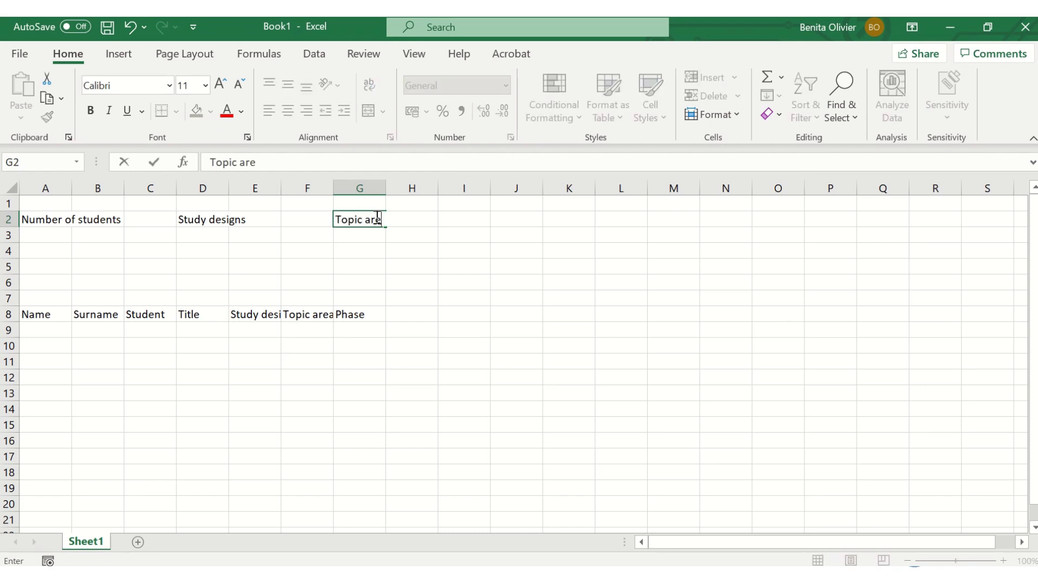
pyautogui.write('as')
pyautogui.press('Tab')
pyautogui.press('Tab')
pyautogui.press('Tab')
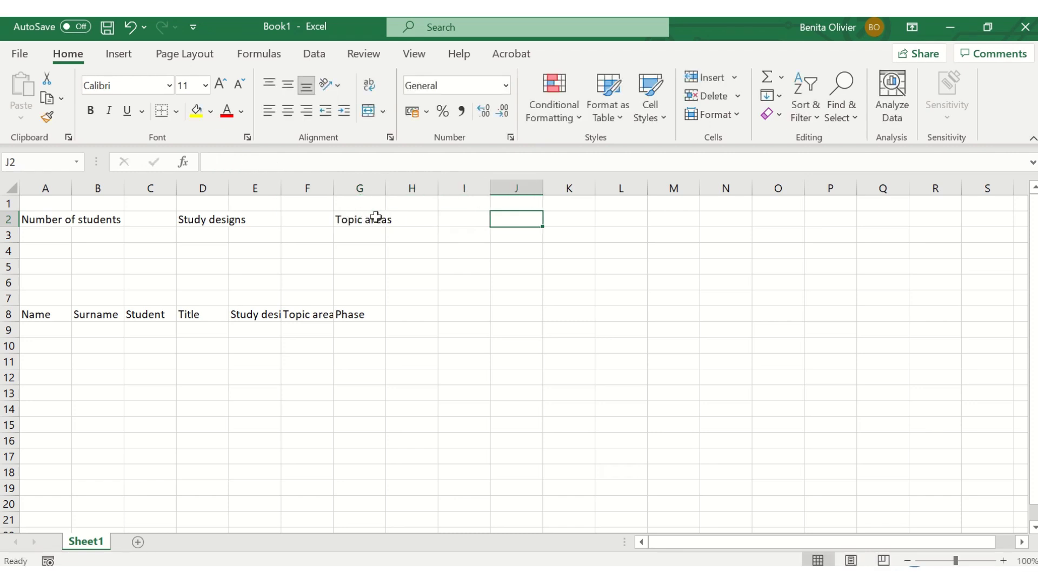
pyautogui.write('Phases')
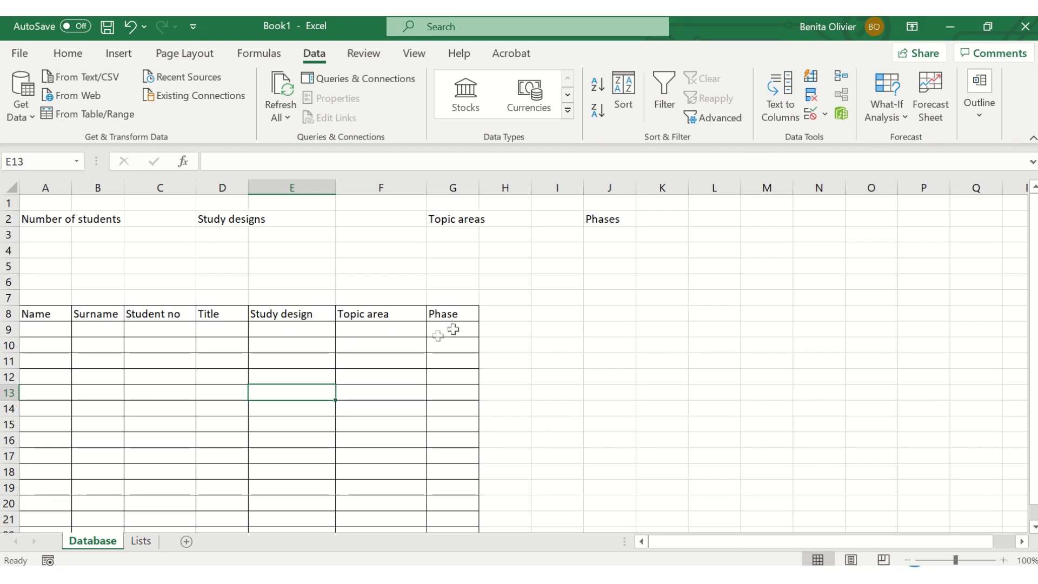
# Select cell G9 under the Phase heading and bring up the data validation options.
pyautogui.click(454, 330)
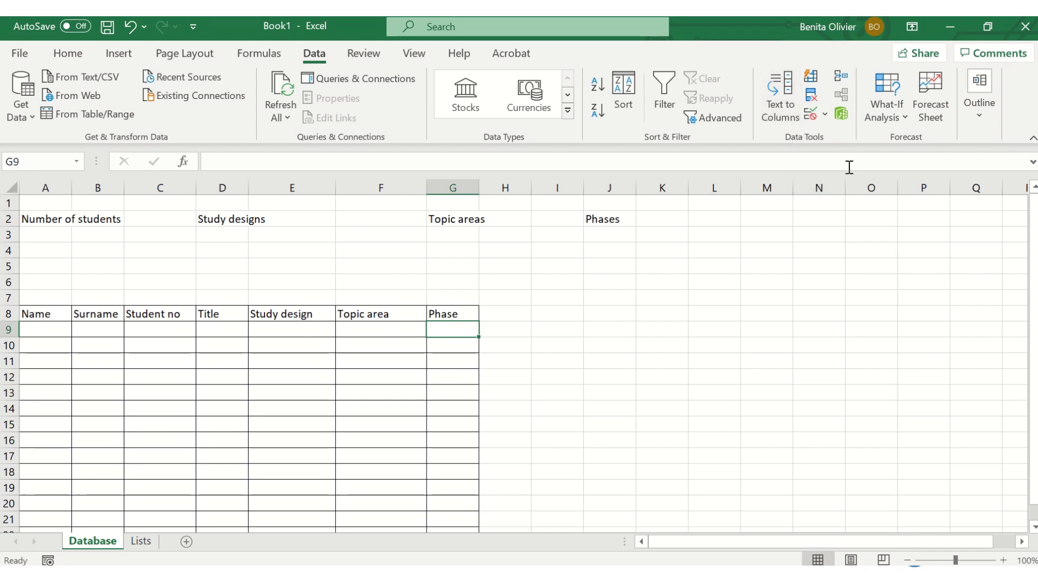
pyautogui.click(825, 115)
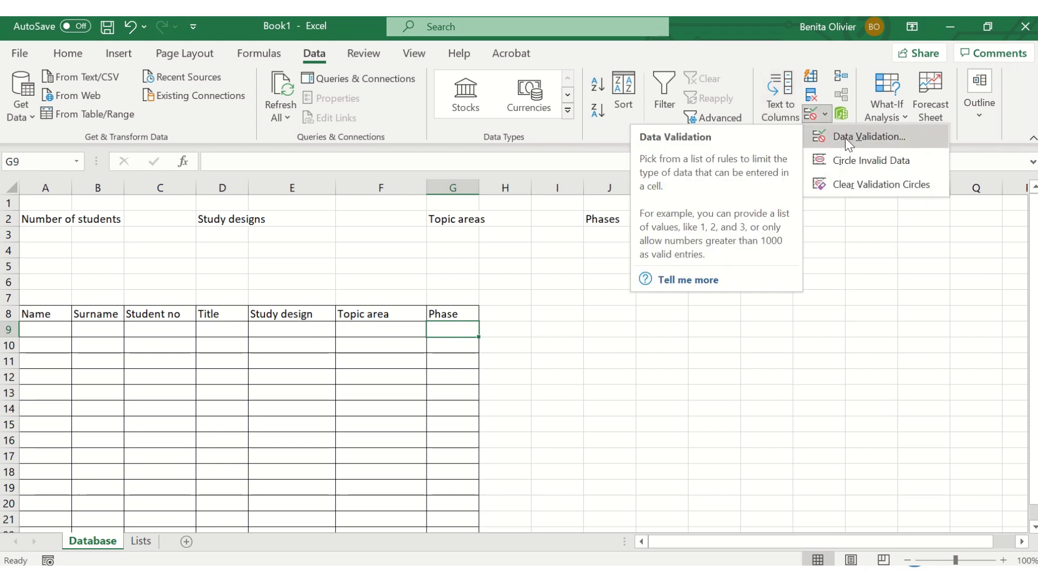
# Give G9 List validation sourced from the phase names in Lists!$B$2:$B$5.
pyautogui.click(845, 138)
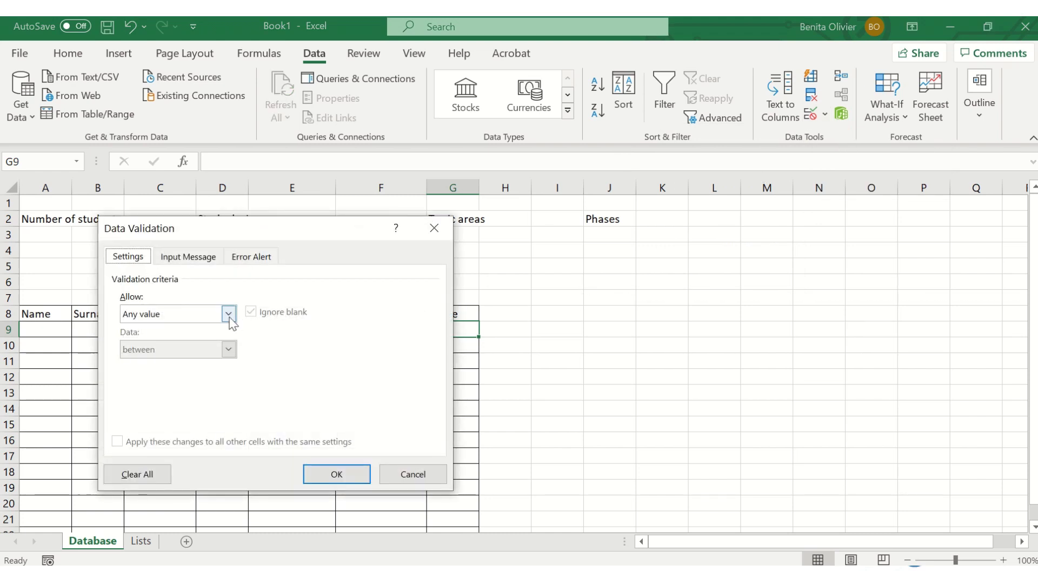
pyautogui.click(228, 318)
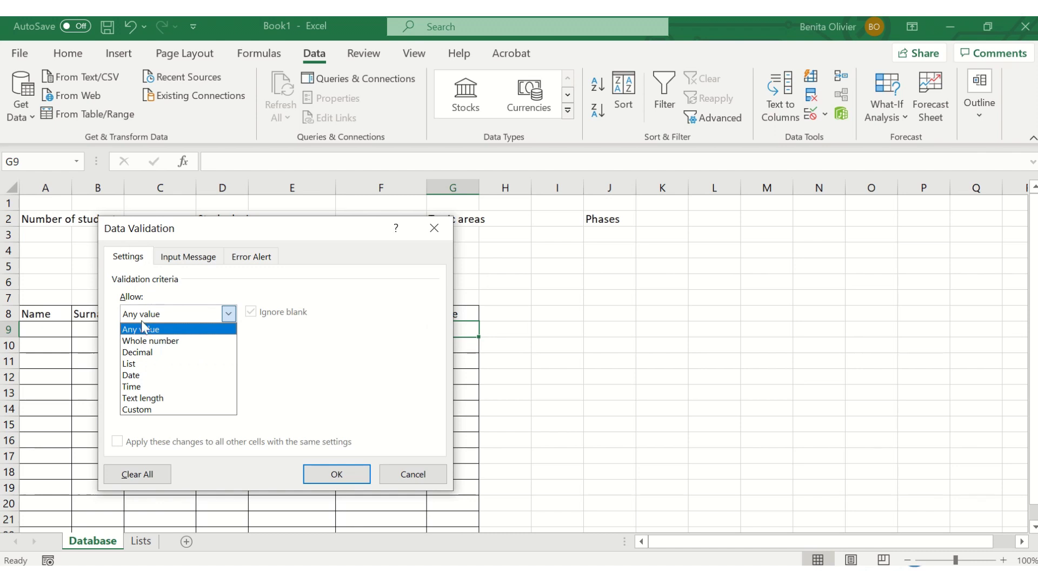
pyautogui.click(139, 364)
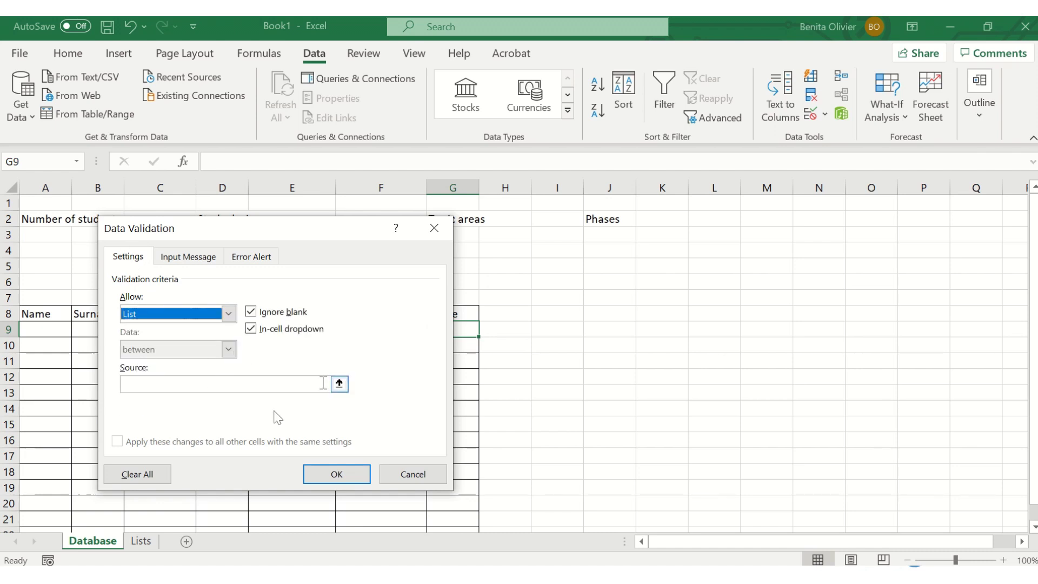
pyautogui.click(340, 384)
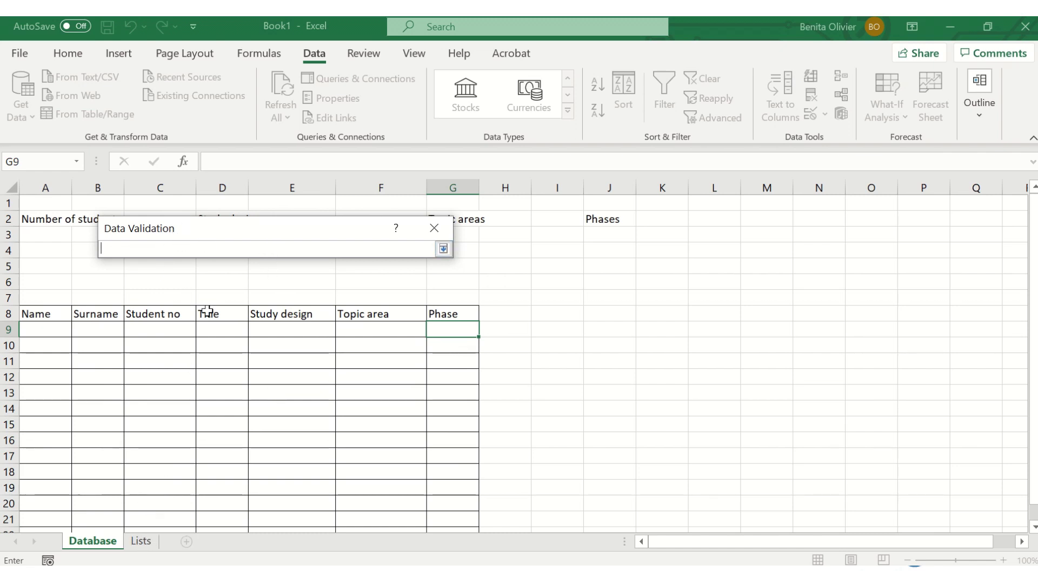
pyautogui.click(141, 541)
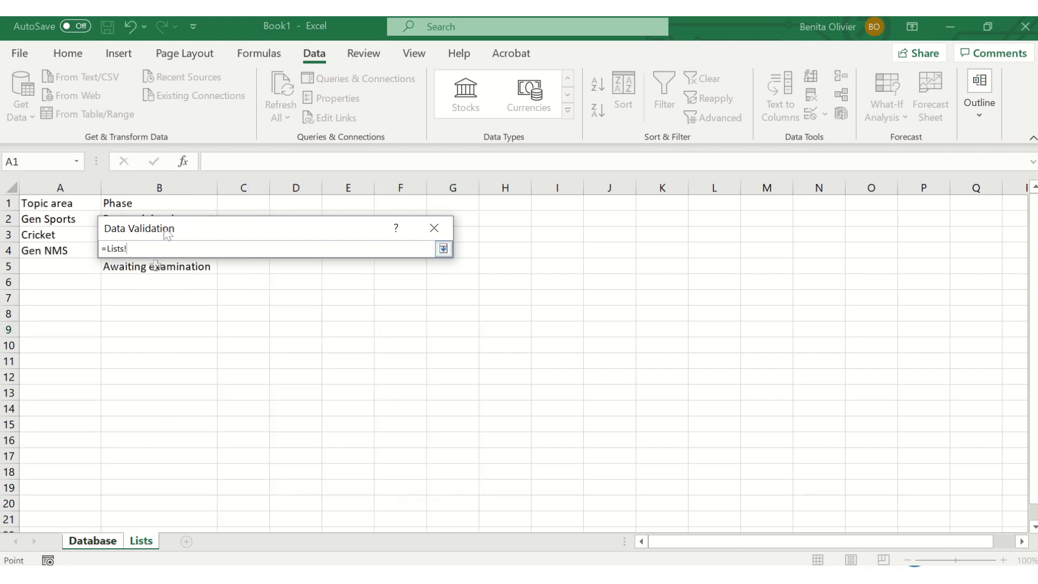
pyautogui.moveTo(179, 229); pyautogui.dragTo(273, 359)
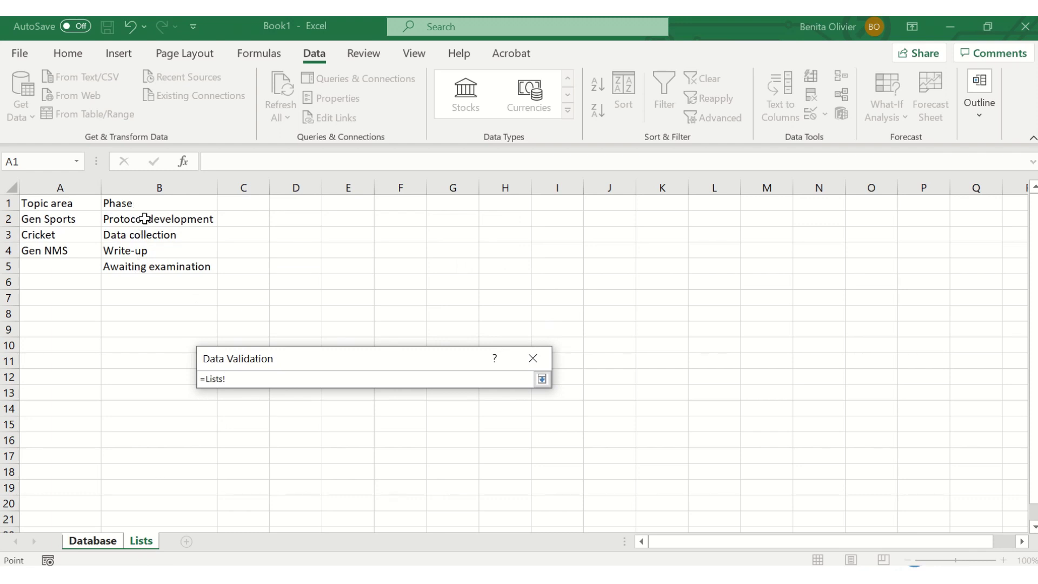
pyautogui.moveTo(145, 218); pyautogui.dragTo(145, 266)
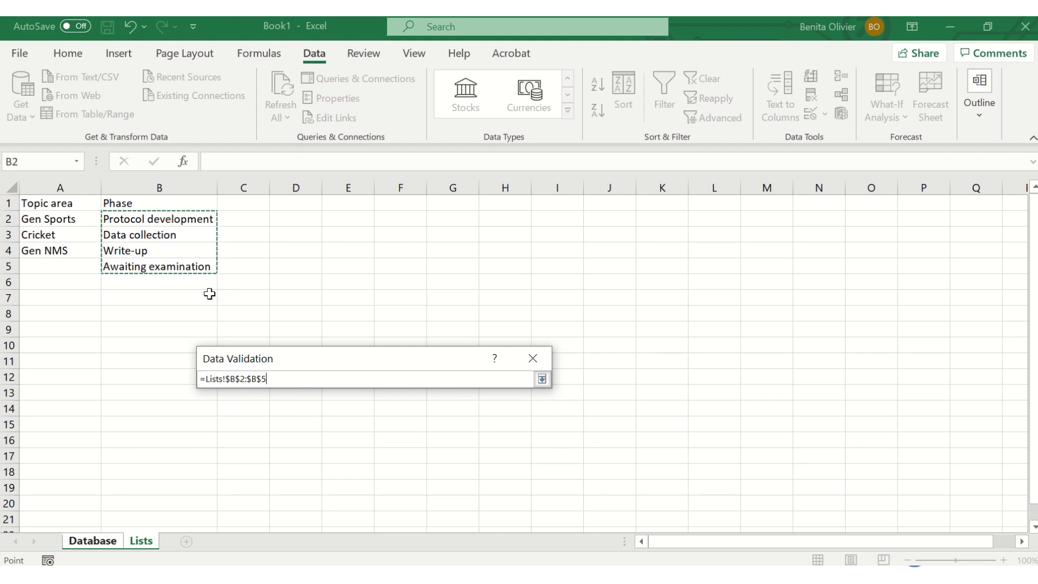
pyautogui.click(541, 379)
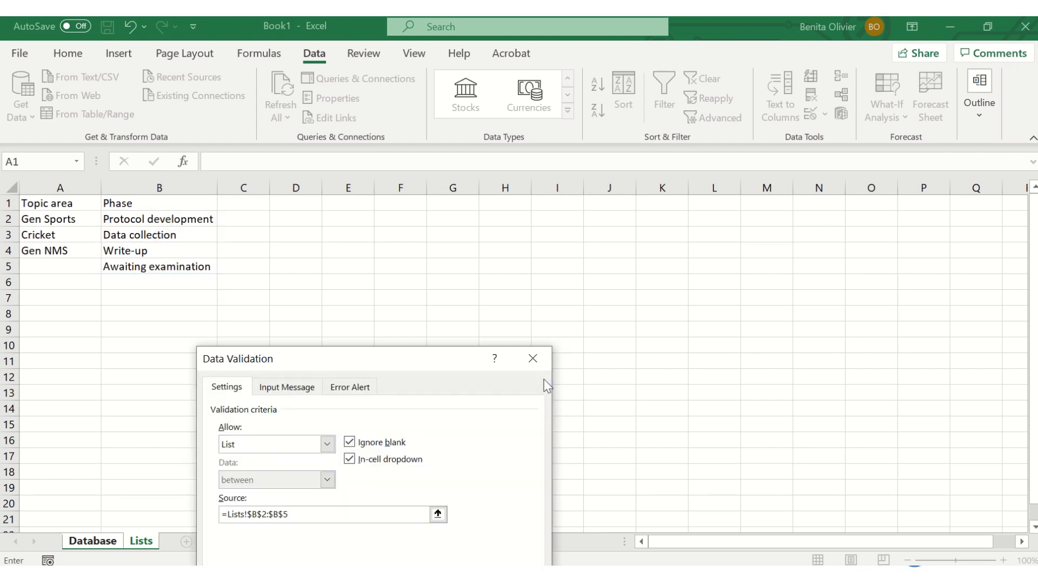
pyautogui.moveTo(398, 363); pyautogui.dragTo(393, 243)
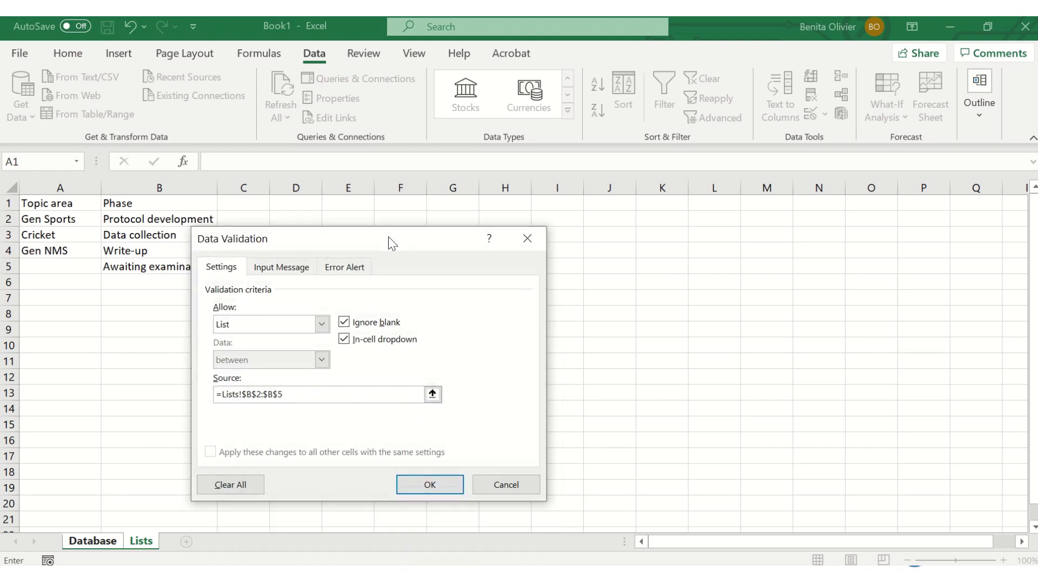
pyautogui.click(426, 480)
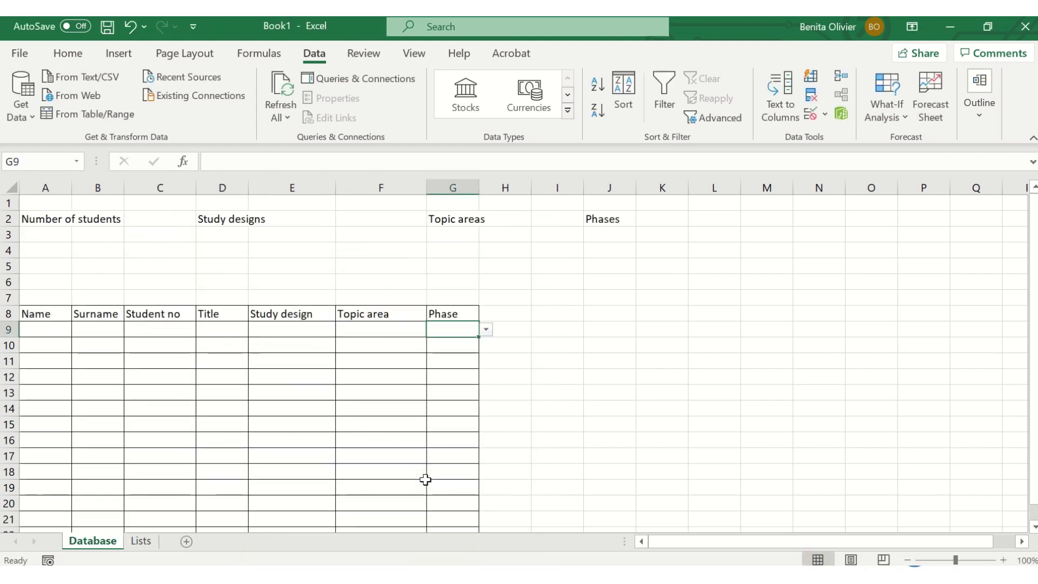
# Test G9's phase dropdown and fill its validation down the Phase column to G22.
pyautogui.click(487, 329)
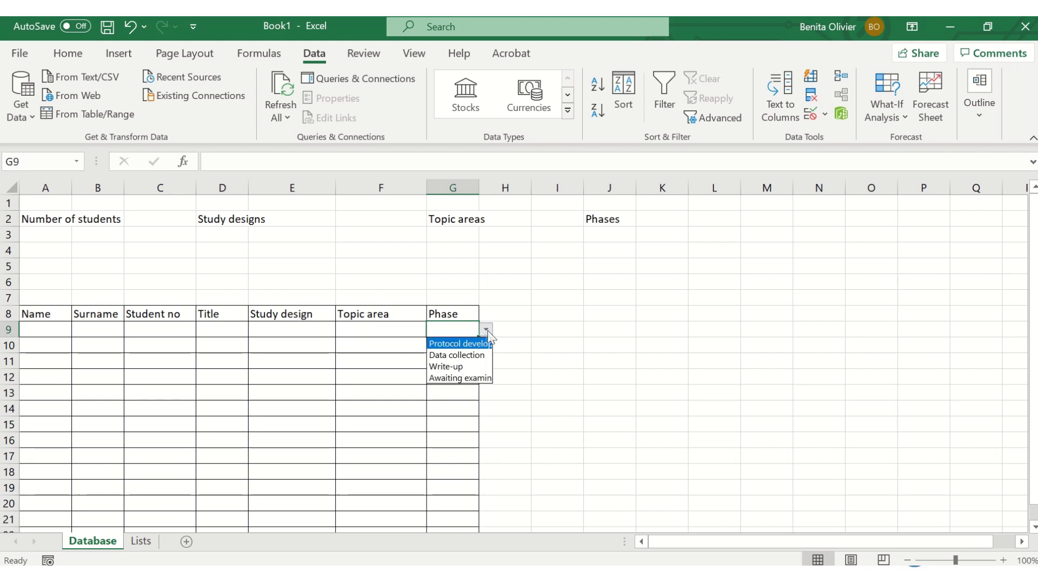
pyautogui.click(487, 330)
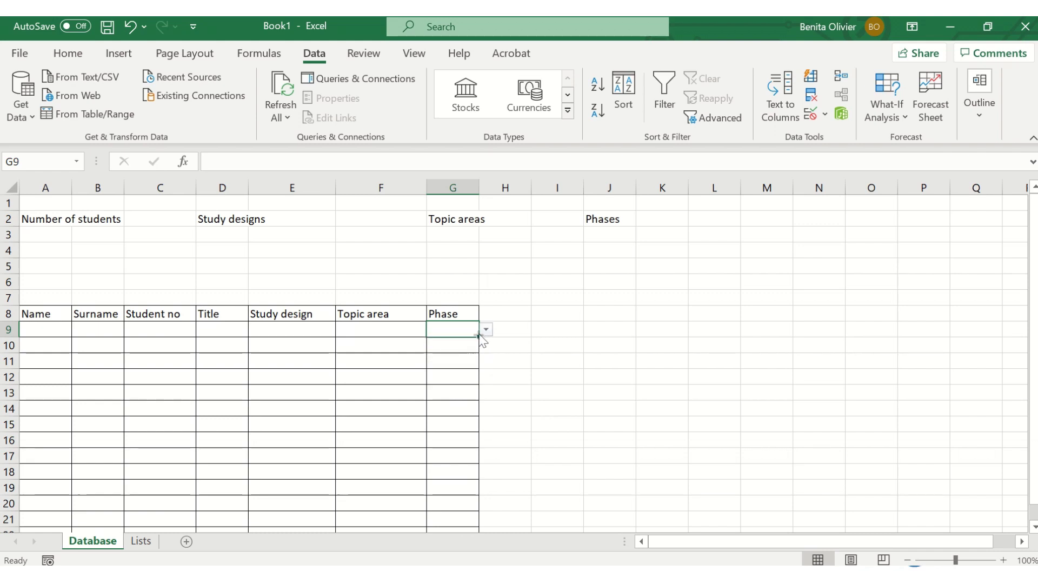
pyautogui.moveTo(479, 337); pyautogui.dragTo(460, 496)
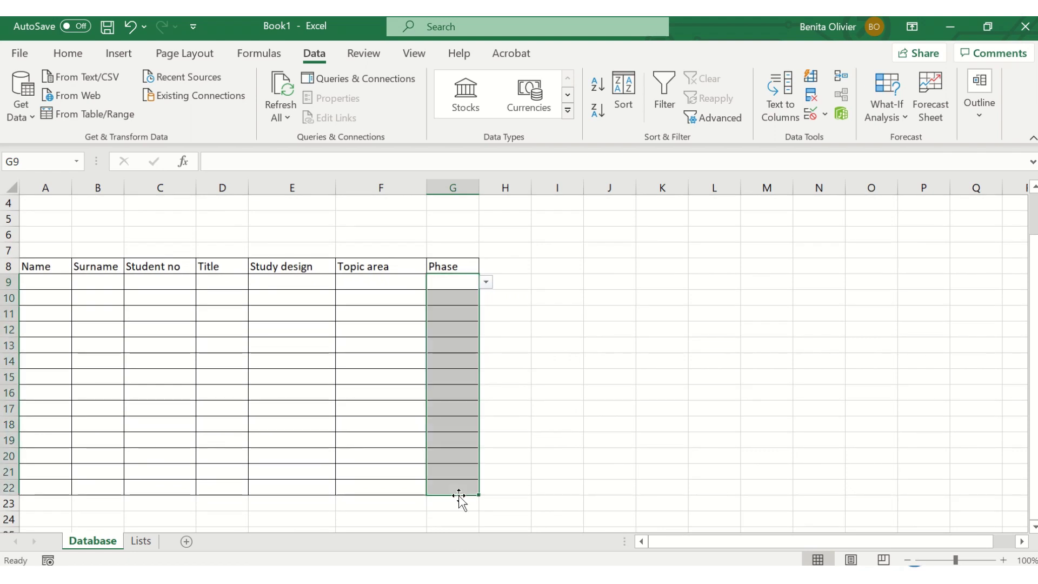
pyautogui.click(468, 286)
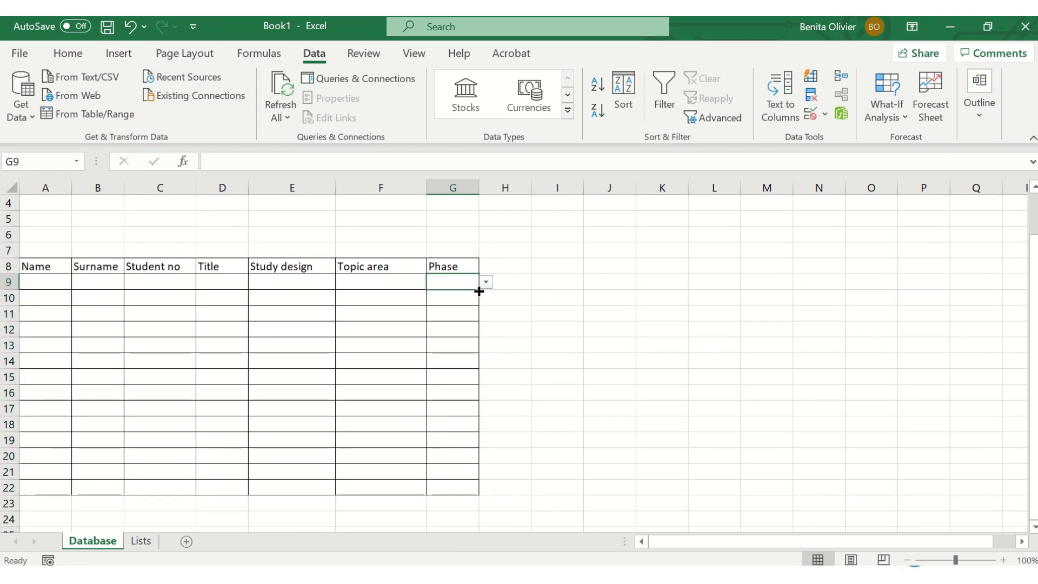
pyautogui.moveTo(479, 289); pyautogui.dragTo(485, 491)
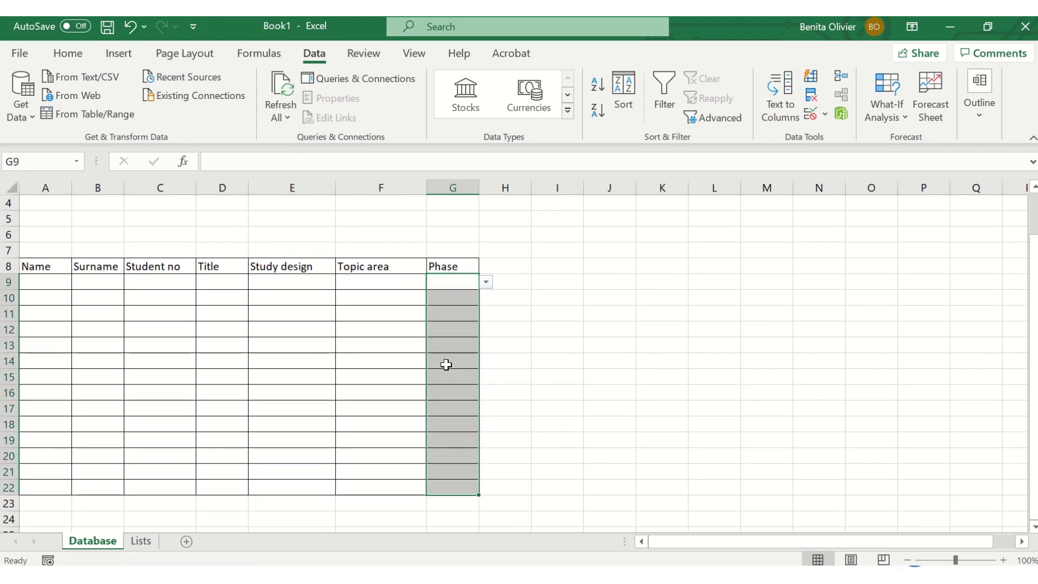
# Check that filled Phase cells such as G12 and G18 carry the phase dropdown.
pyautogui.click(445, 364)
pyautogui.click(451, 346)
pyautogui.click(459, 378)
pyautogui.click(456, 426)
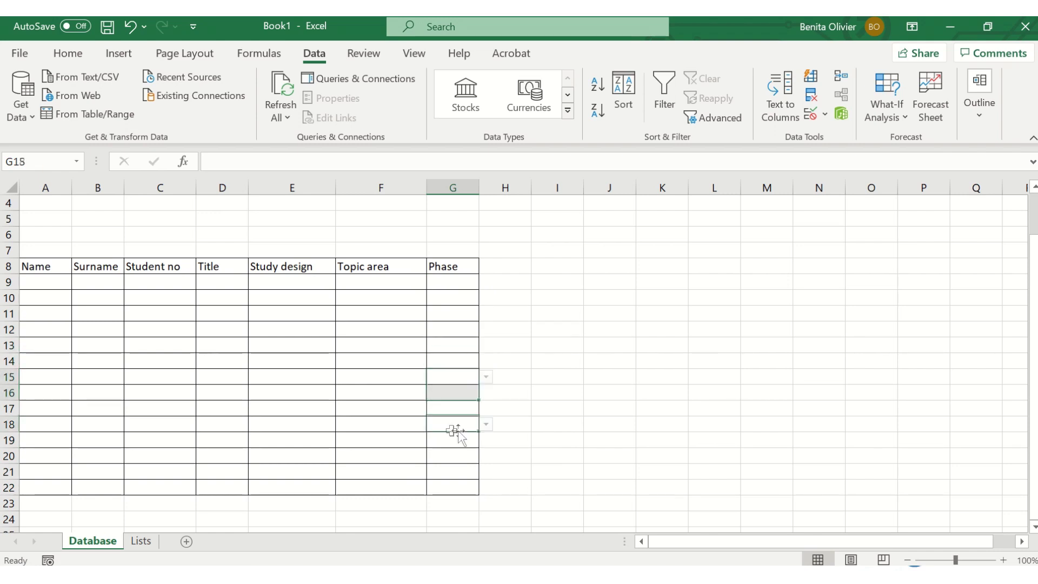
pyautogui.click(448, 333)
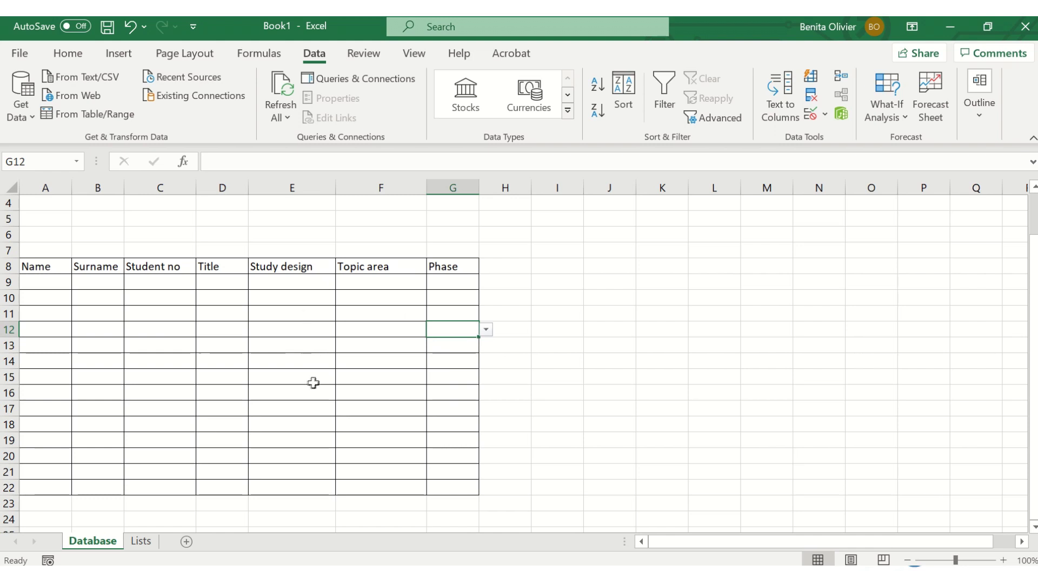
pyautogui.scroll(1, 314, 383)
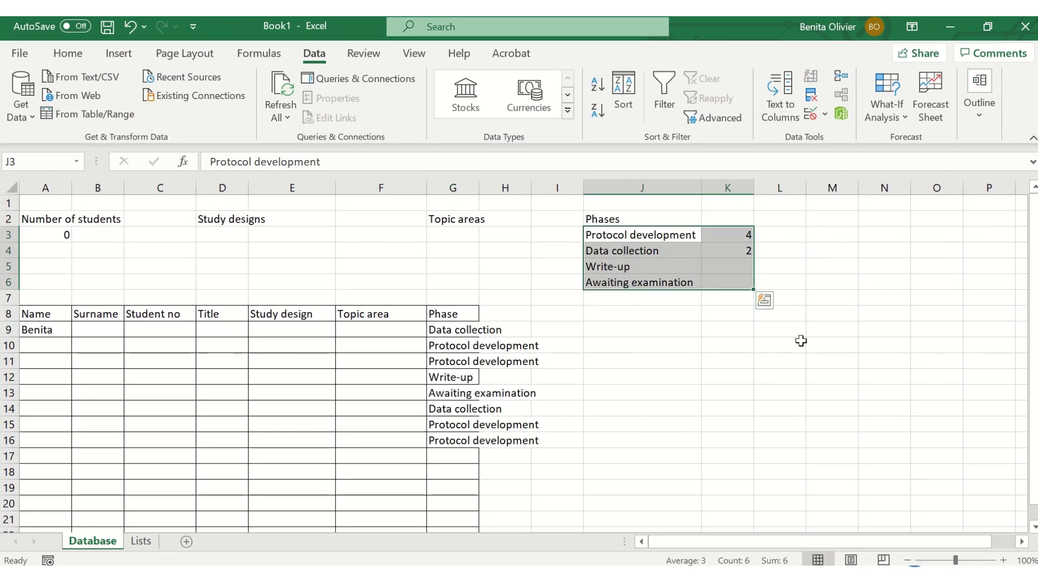
# Apply Outline and Inside borders to the Phases summary block J2:K6 via Format Cells.
pyautogui.moveTo(628, 220); pyautogui.dragTo(711, 278)
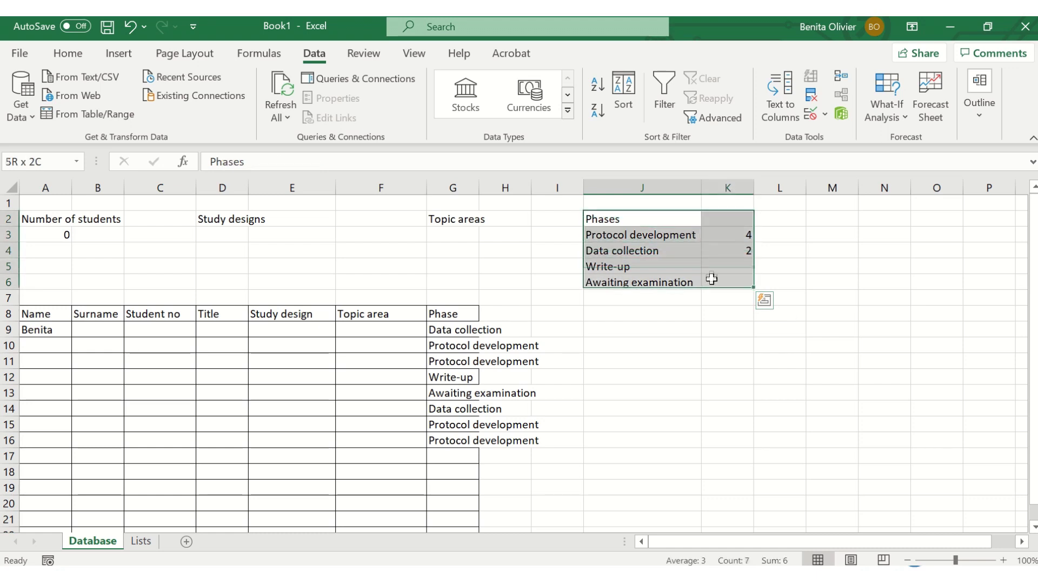
pyautogui.rightClick(690, 268)
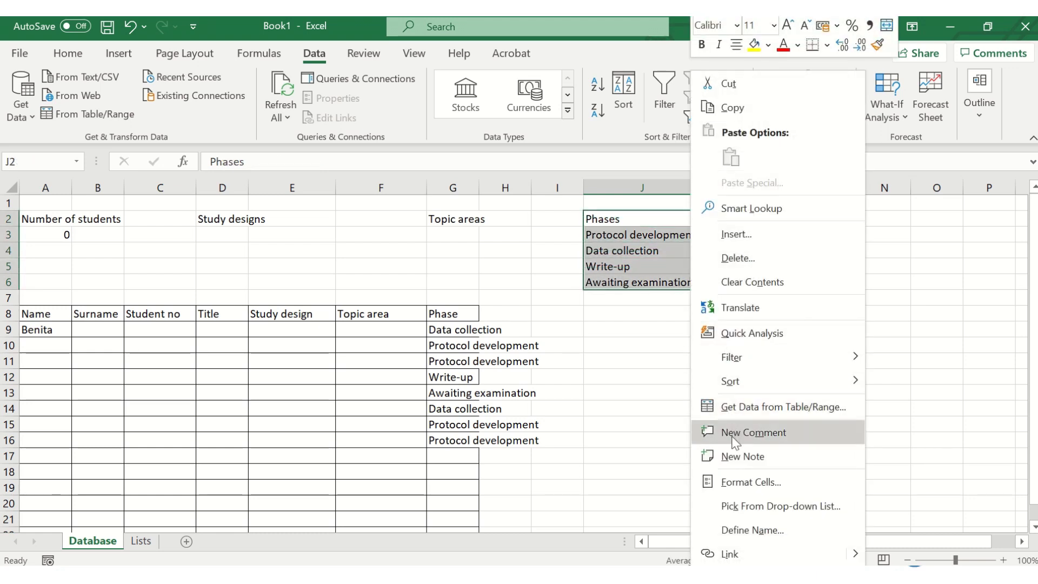
pyautogui.click(736, 480)
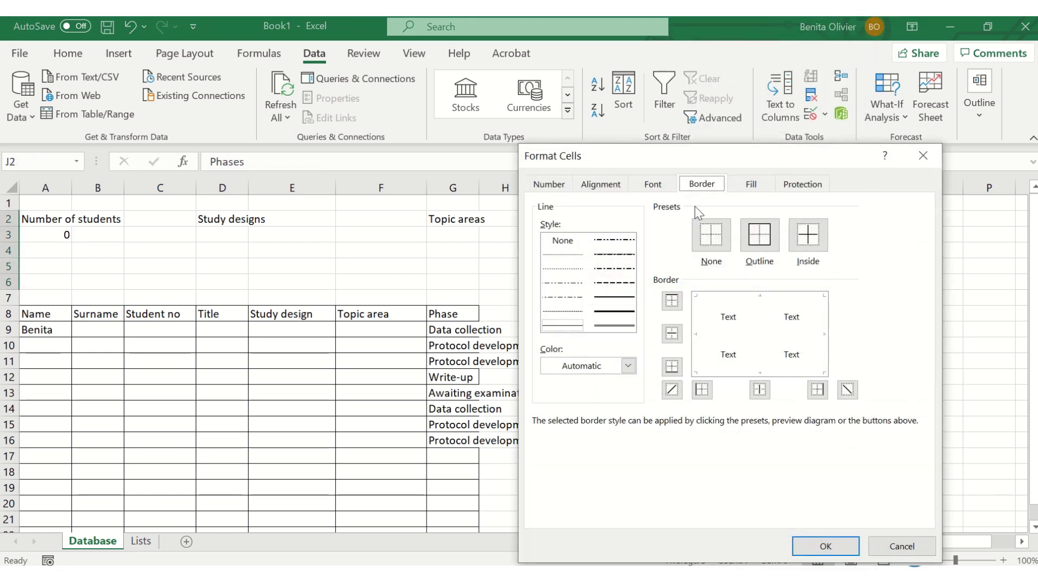
pyautogui.click(760, 234)
pyautogui.click(808, 234)
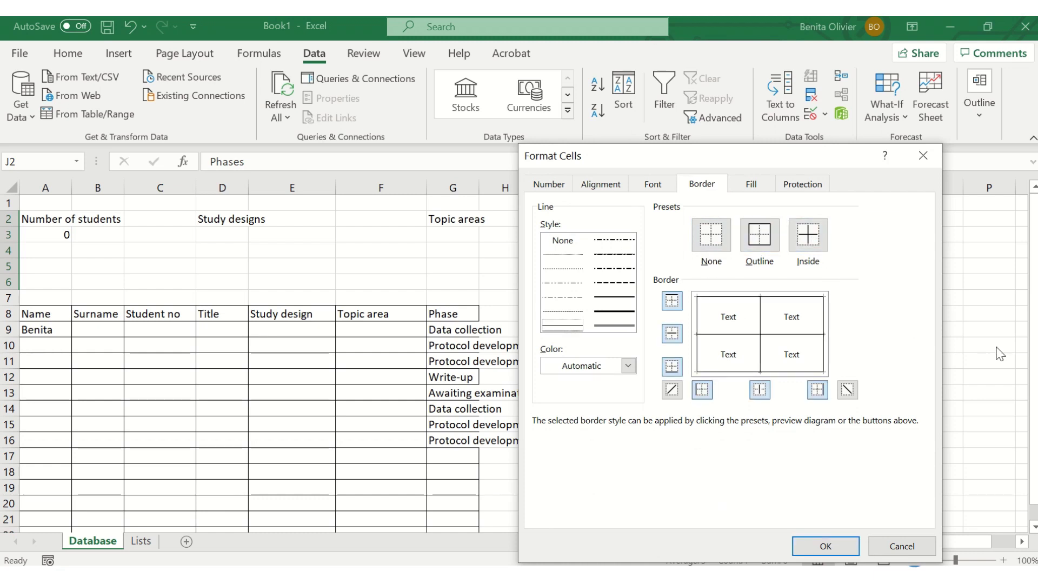
pyautogui.click(822, 546)
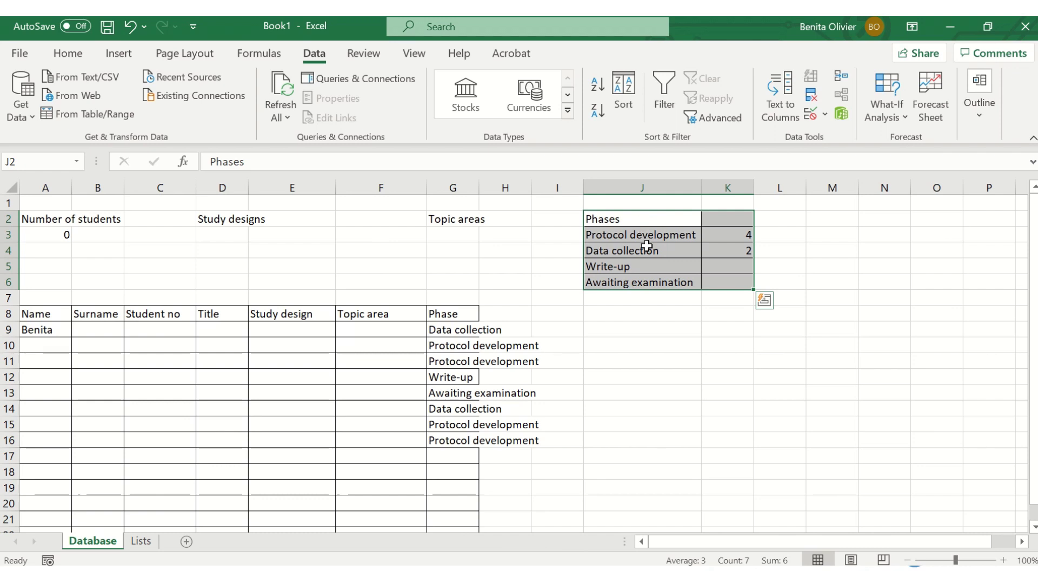
# Review the COUNTIF formulas for Protocol development in K3 and Data collection in K4.
pyautogui.click(728, 235)
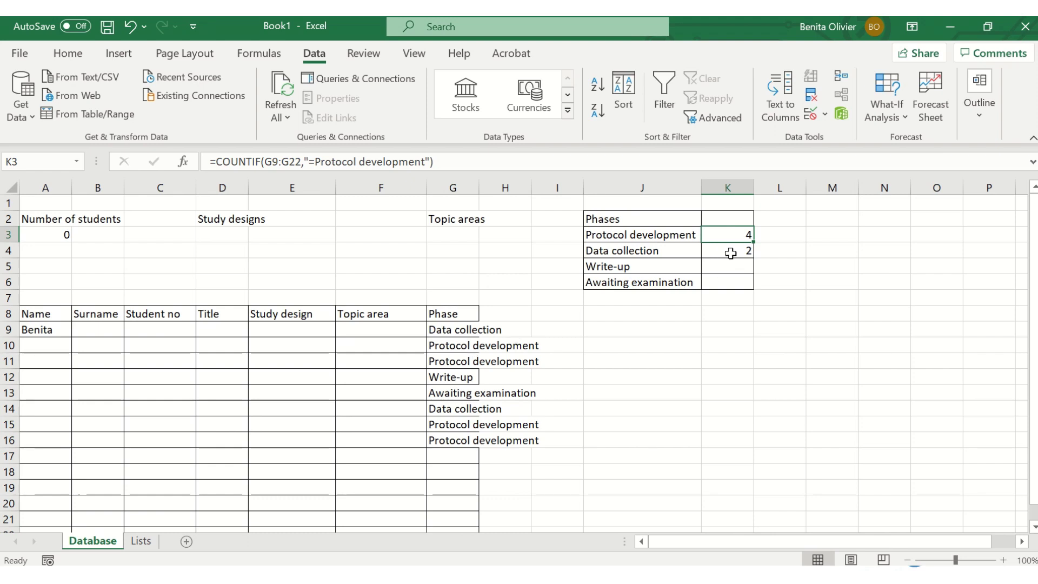
pyautogui.click(731, 253)
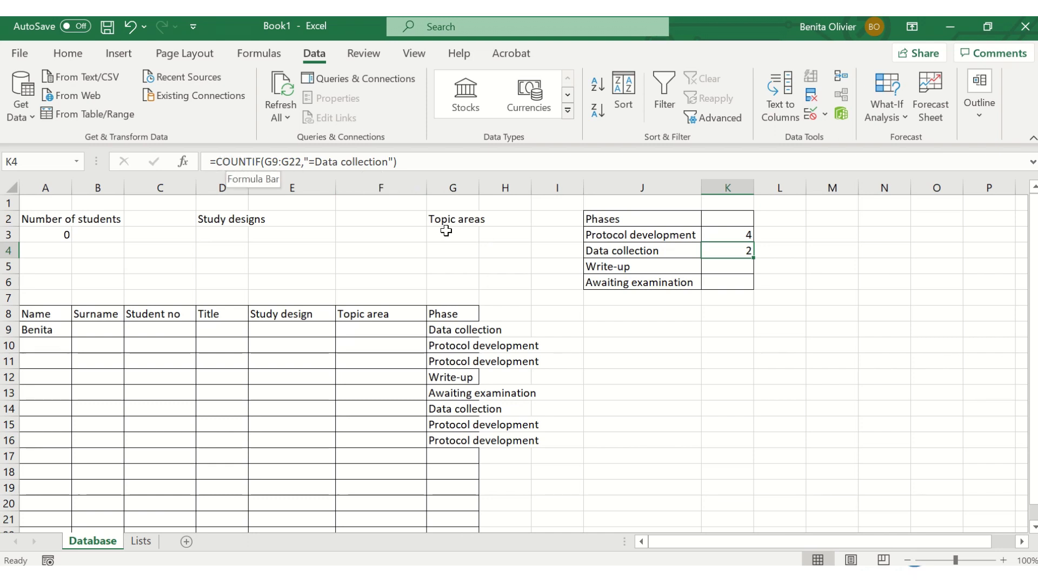
pyautogui.click(737, 267)
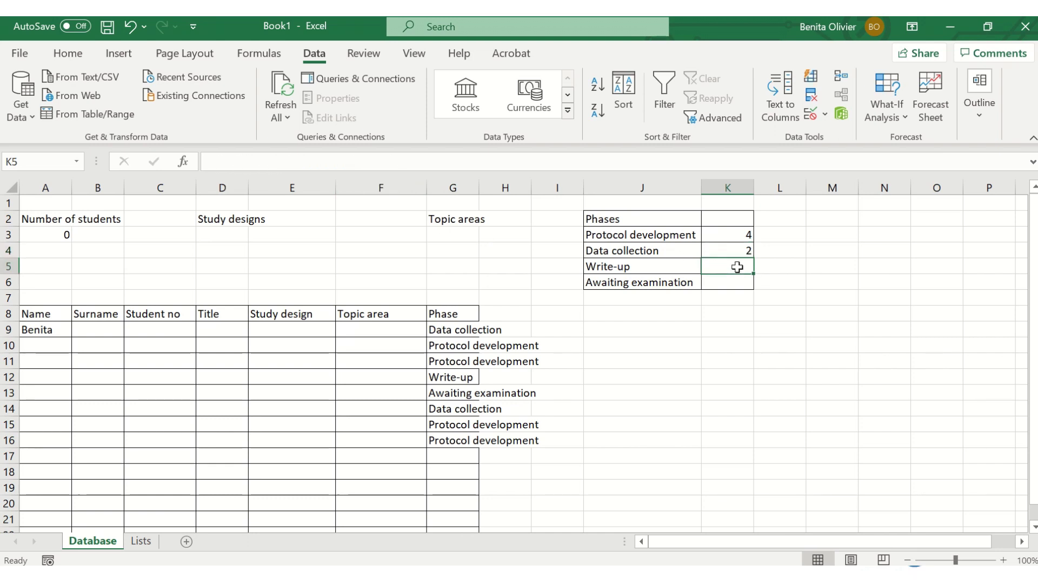
# Enter =COUNTIF(G9:G22,"=Write-up") in K5 to count Write-up students.
pyautogui.write('=')
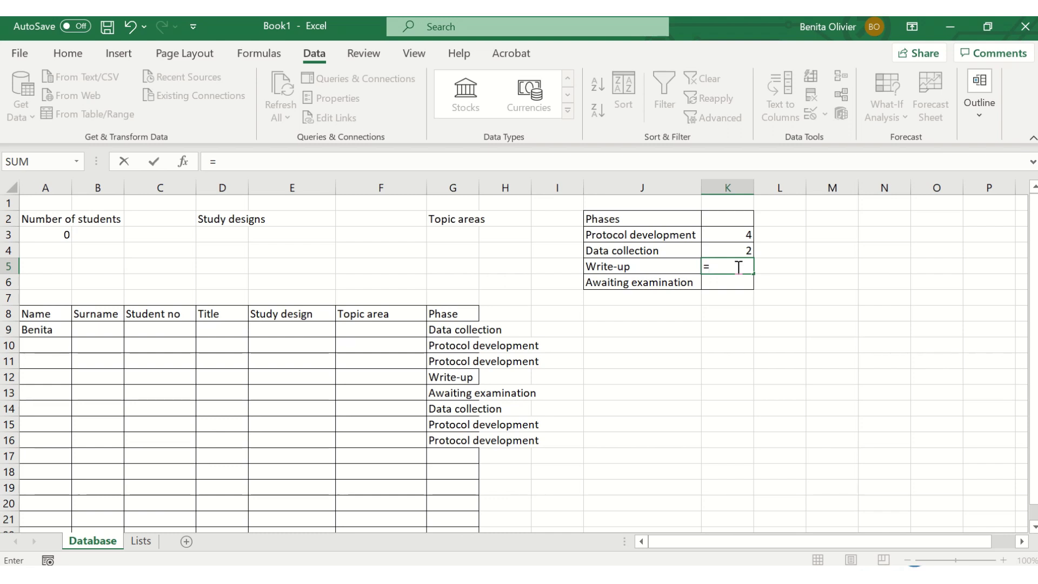
pyautogui.write('coun')
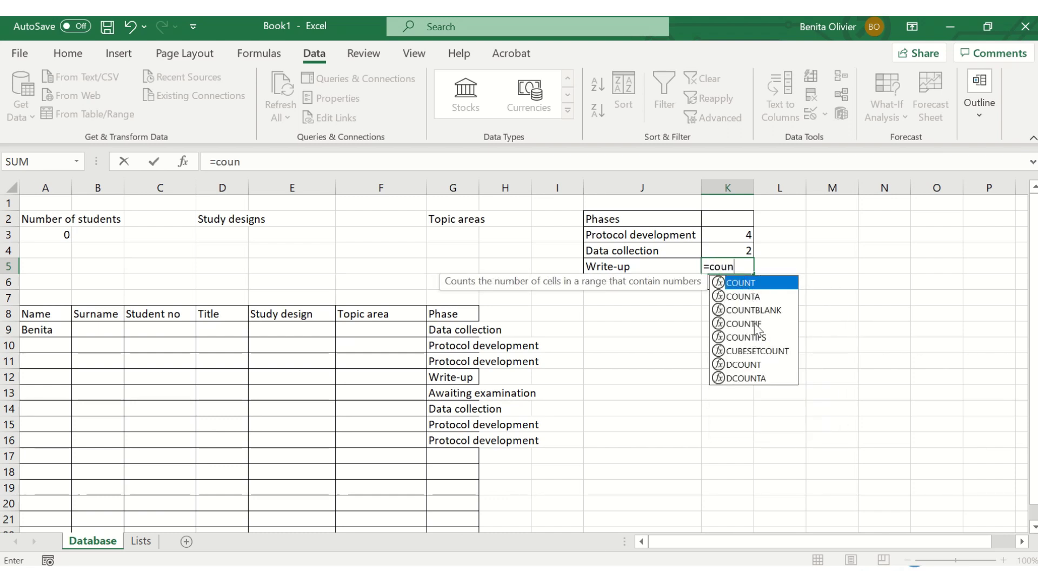
pyautogui.doubleClick(755, 324)
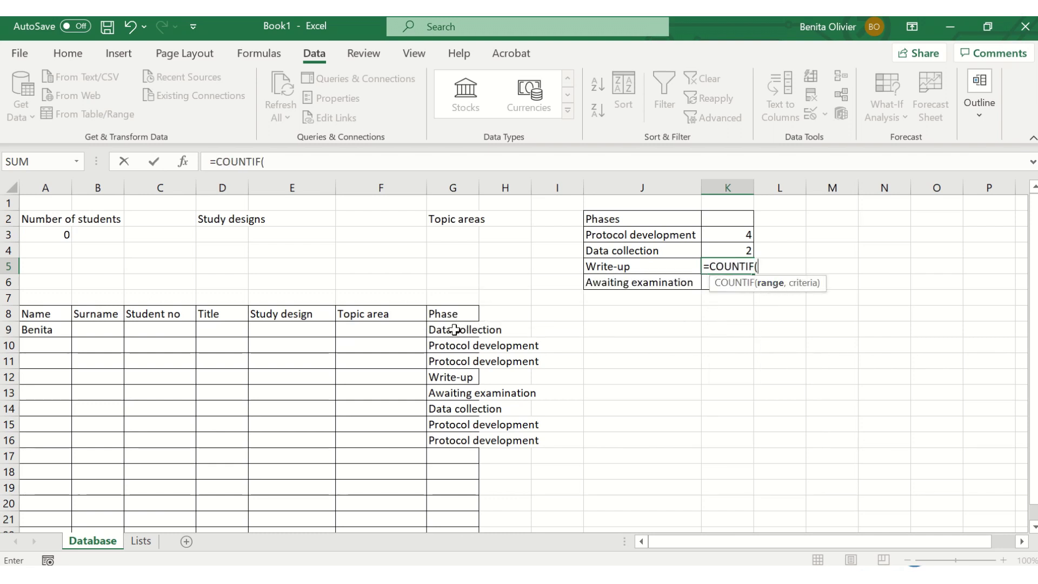
pyautogui.moveTo(454, 329); pyautogui.dragTo(447, 505)
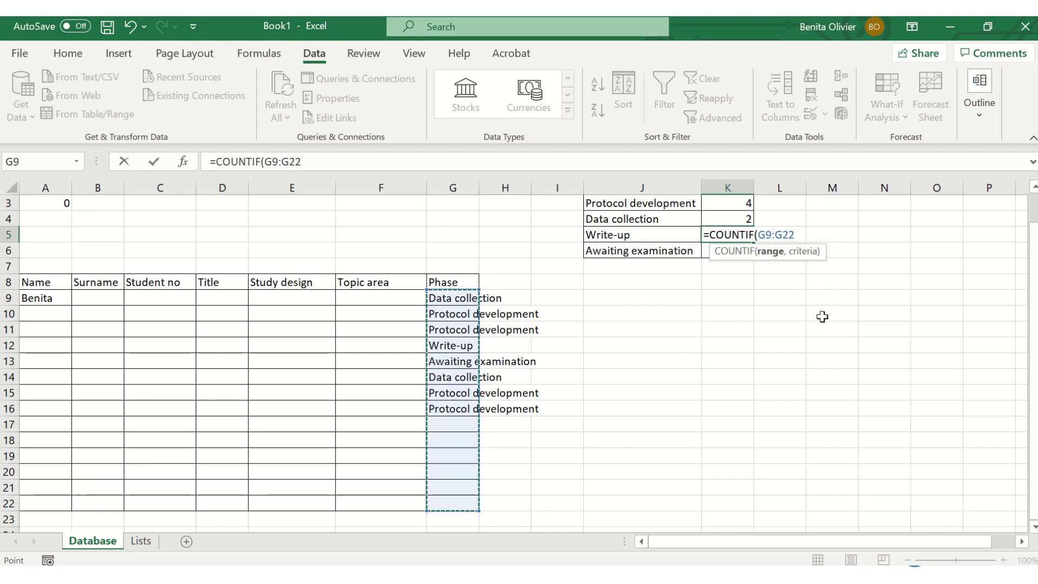
pyautogui.write(',"=')
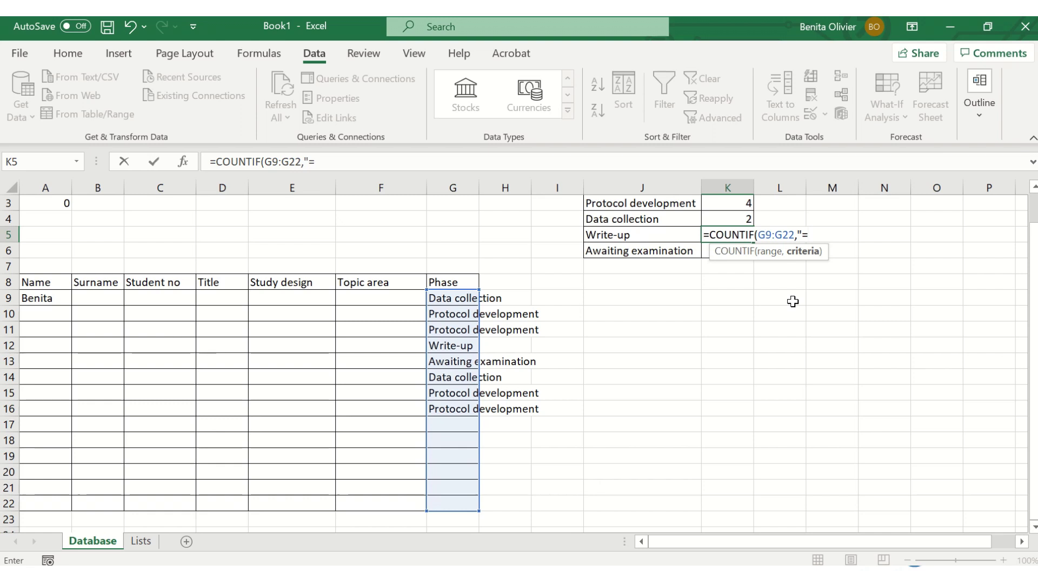
pyautogui.write('Write-up')
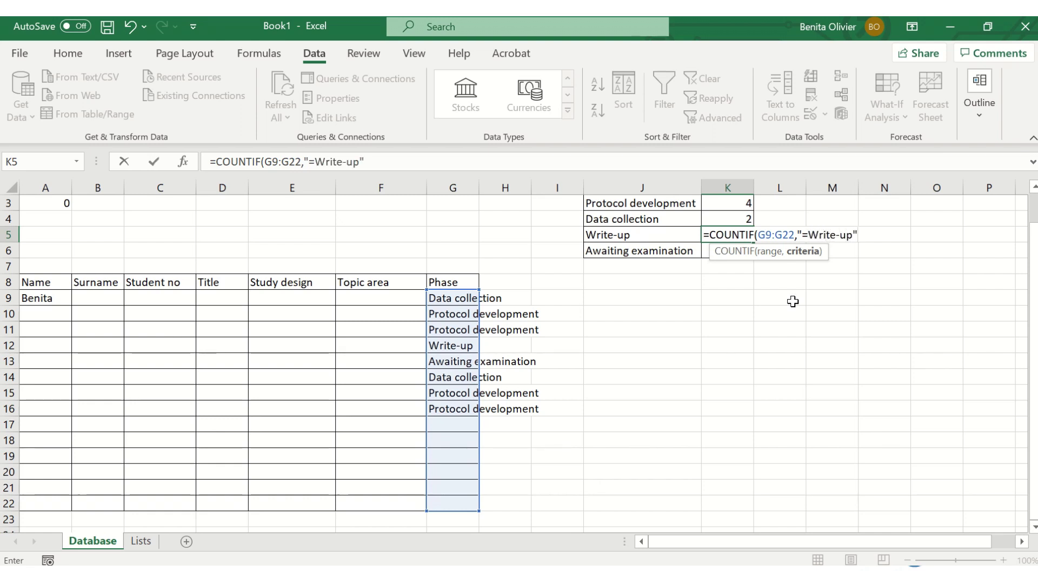
pyautogui.write('")')
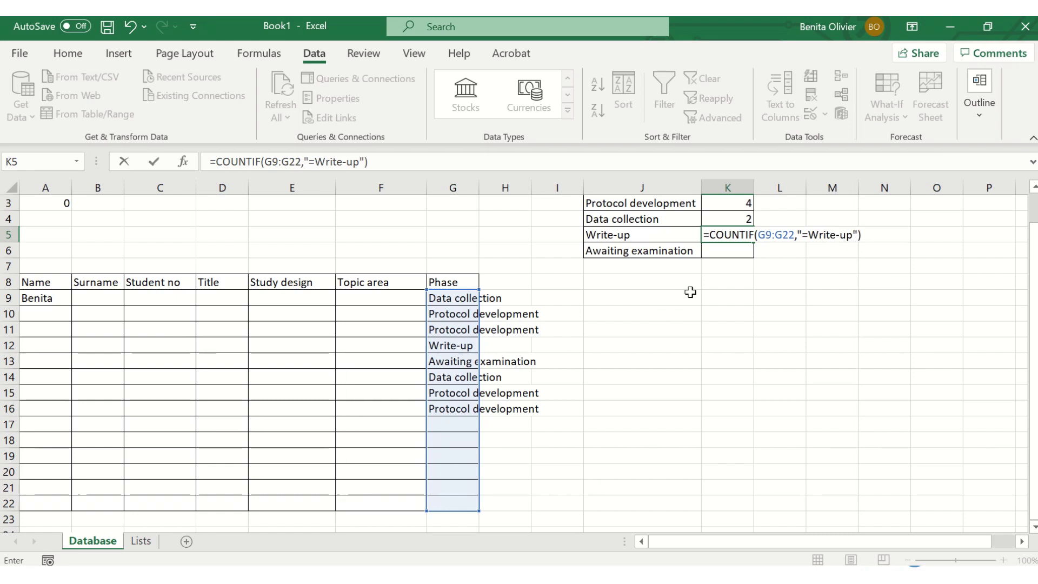
pyautogui.press('Return')
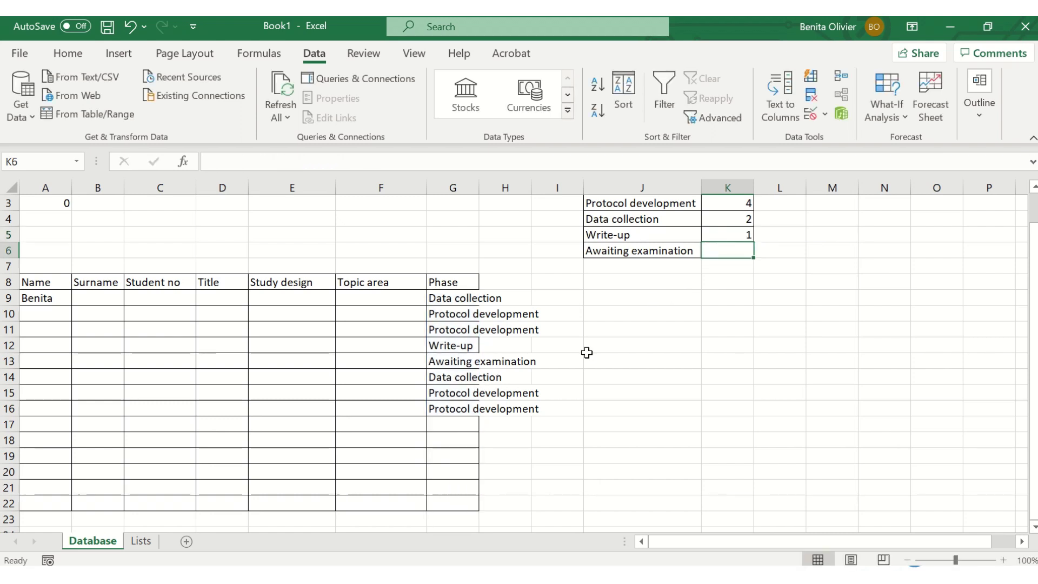
# Set row 17's phase in G17 to Write-up from the dropdown, raising the count to 2.
pyautogui.click(459, 424)
pyautogui.click(486, 426)
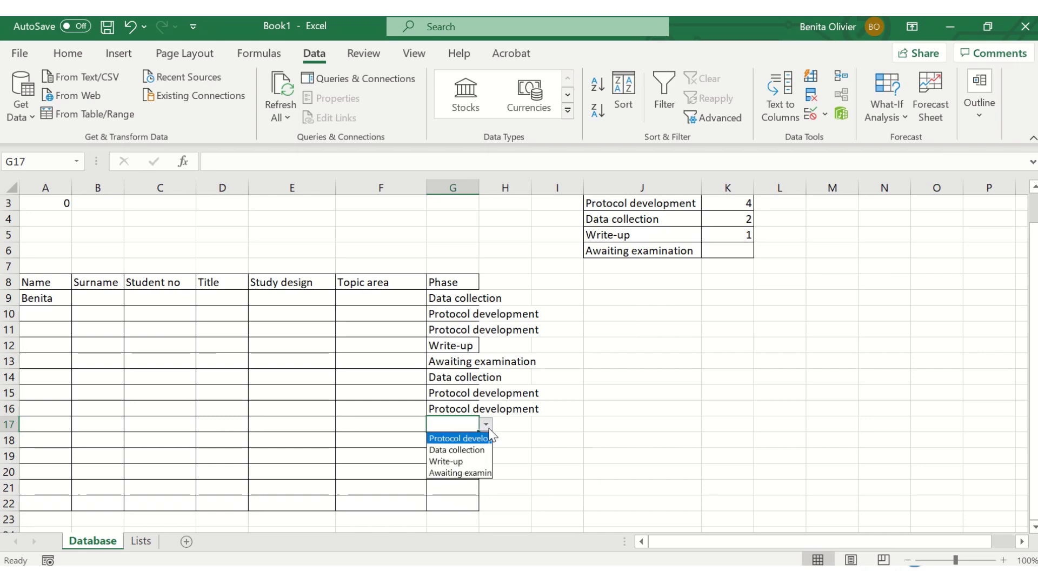
pyautogui.click(463, 461)
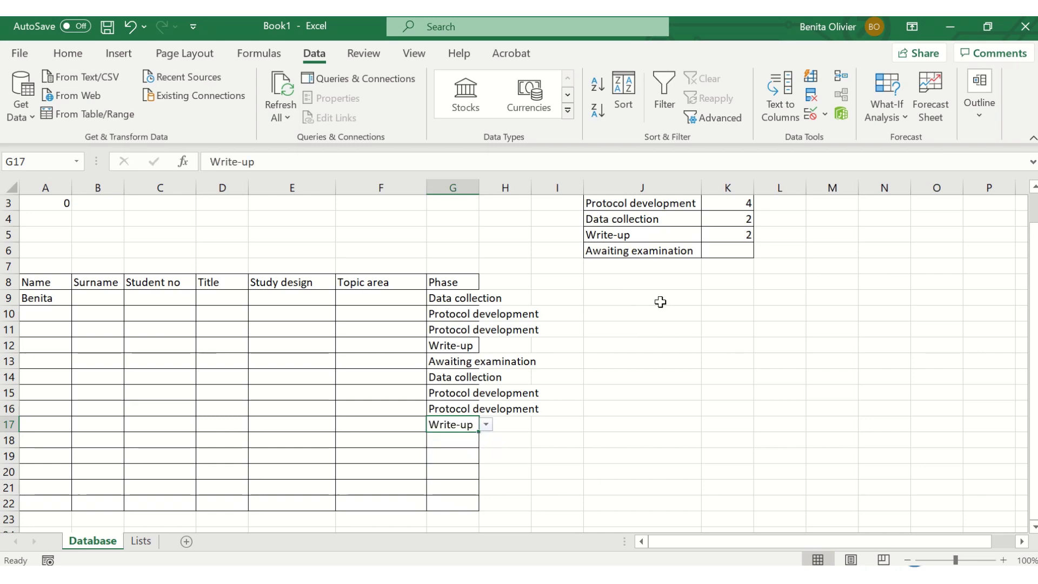
pyautogui.scroll(1, 742, 263)
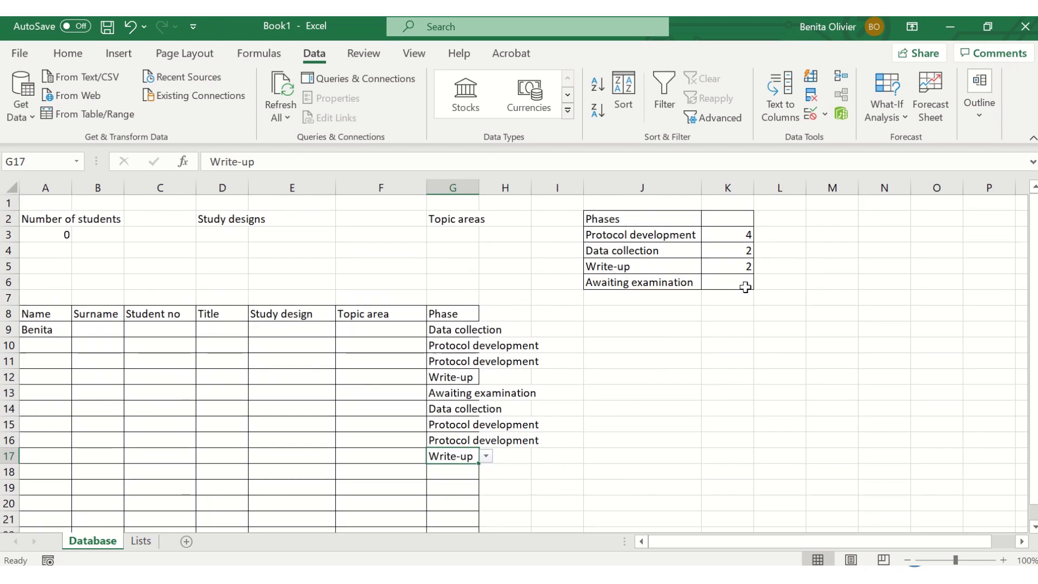
# Enter =COUNTIF(G9:G22,"=Awaiting examination") in K6, which shows 1.
pyautogui.click(736, 284)
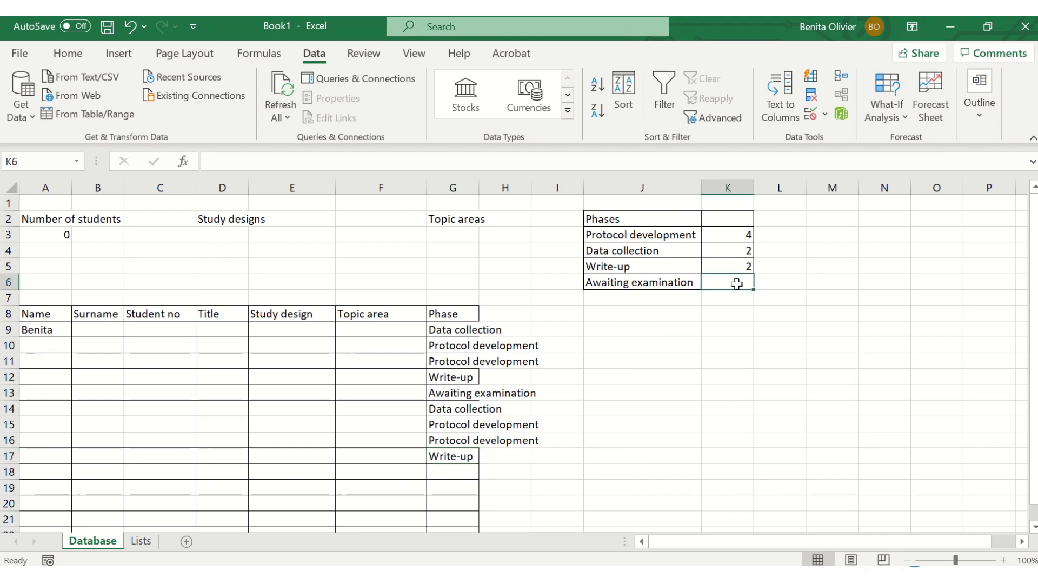
pyautogui.write('=count')
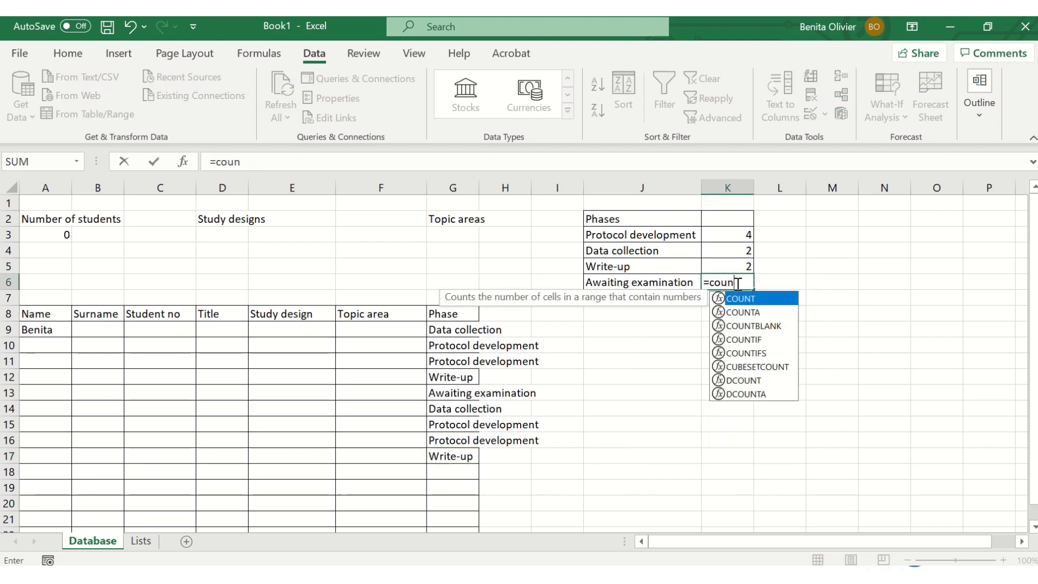
pyautogui.doubleClick(768, 339)
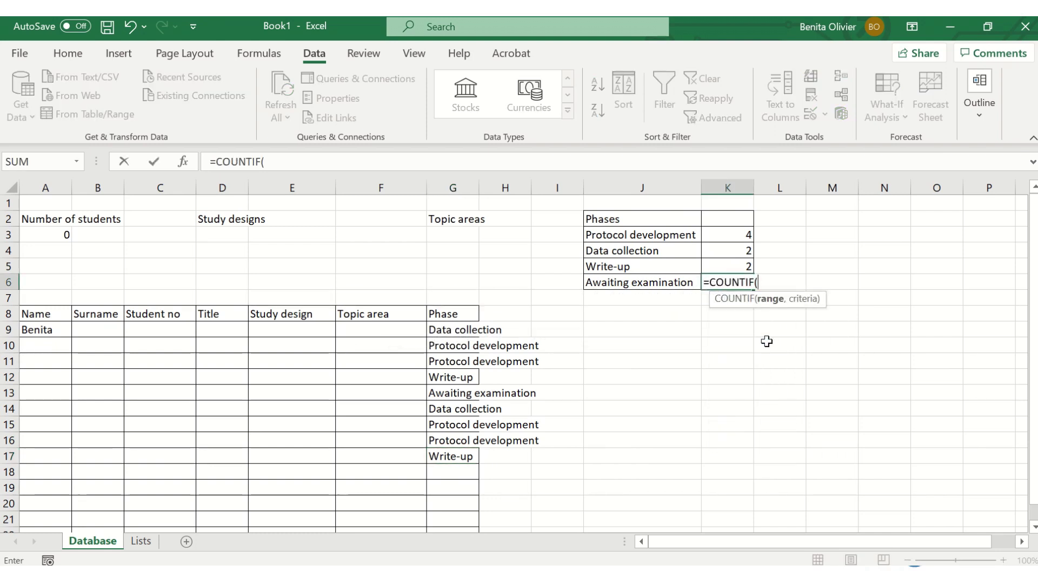
pyautogui.moveTo(470, 332); pyautogui.dragTo(460, 498)
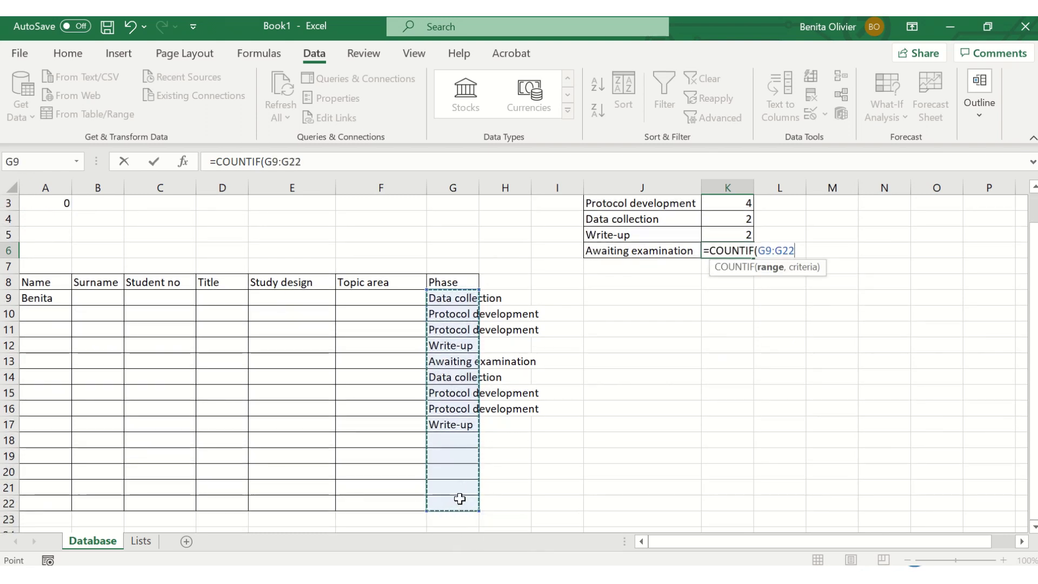
pyautogui.write(',')
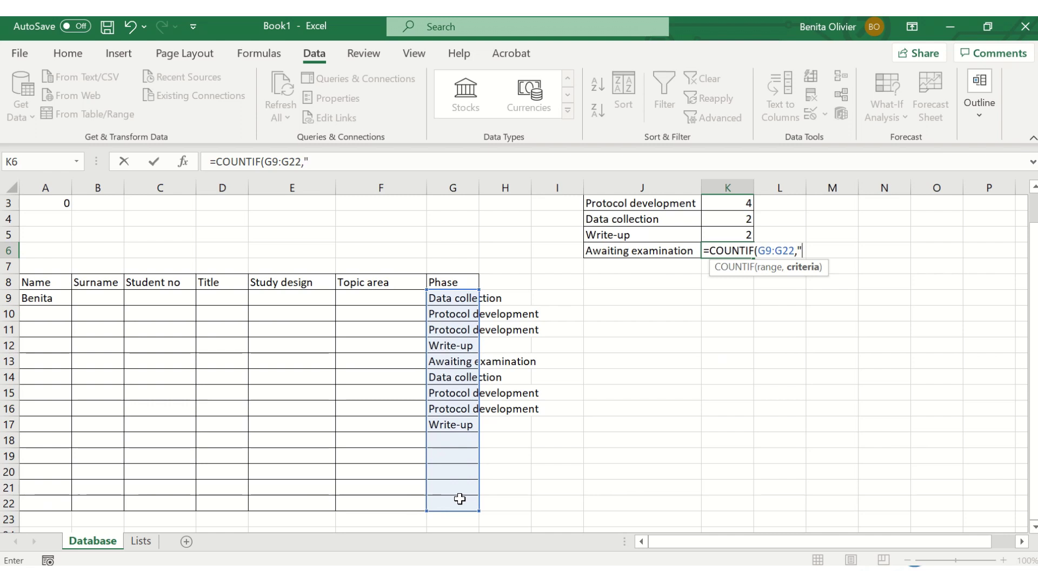
pyautogui.write('"=')
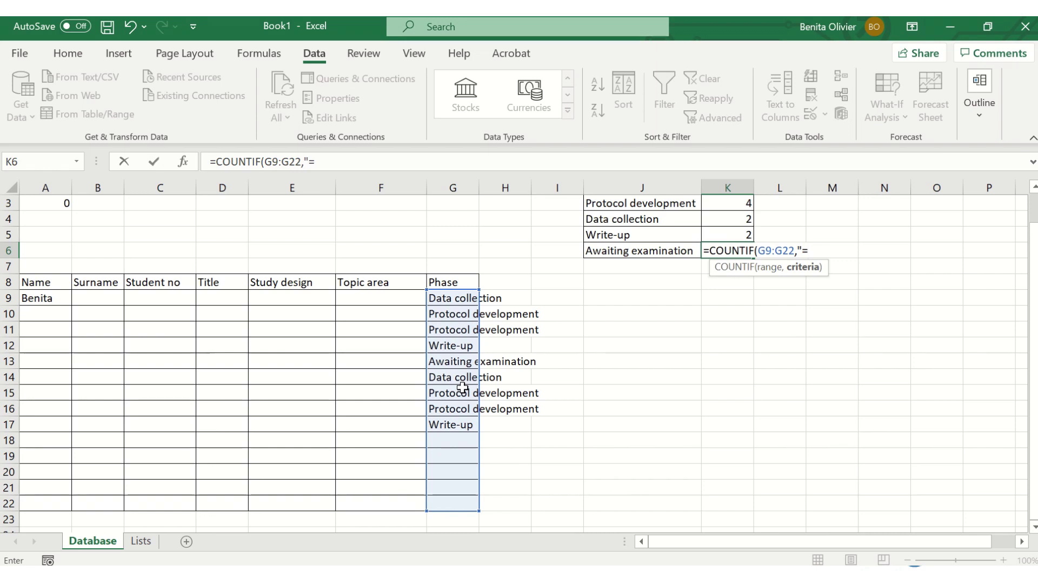
pyautogui.write('Awaiting')
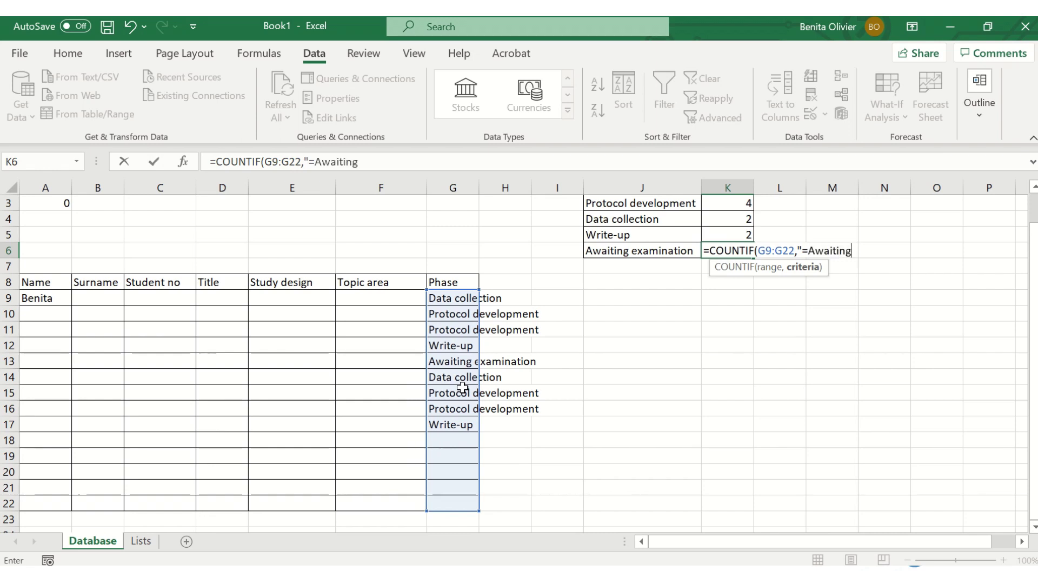
pyautogui.write(' examination')
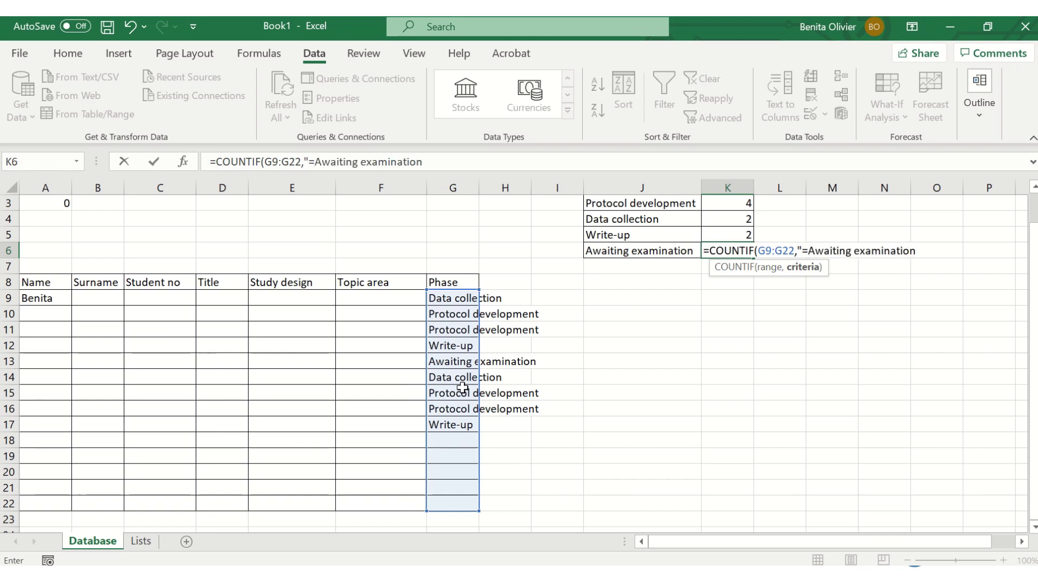
pyautogui.write('")')
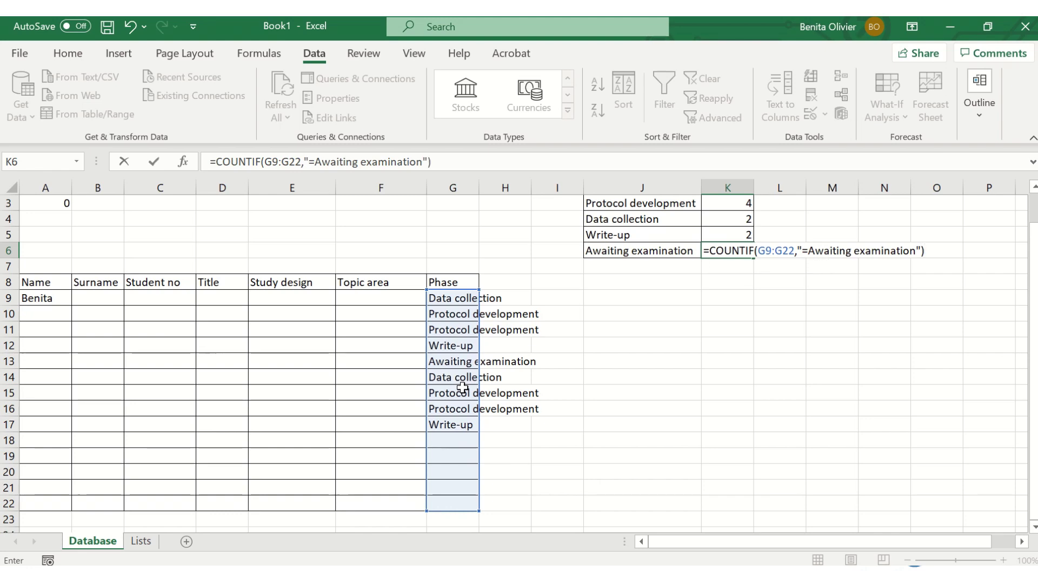
pyautogui.press('Return')
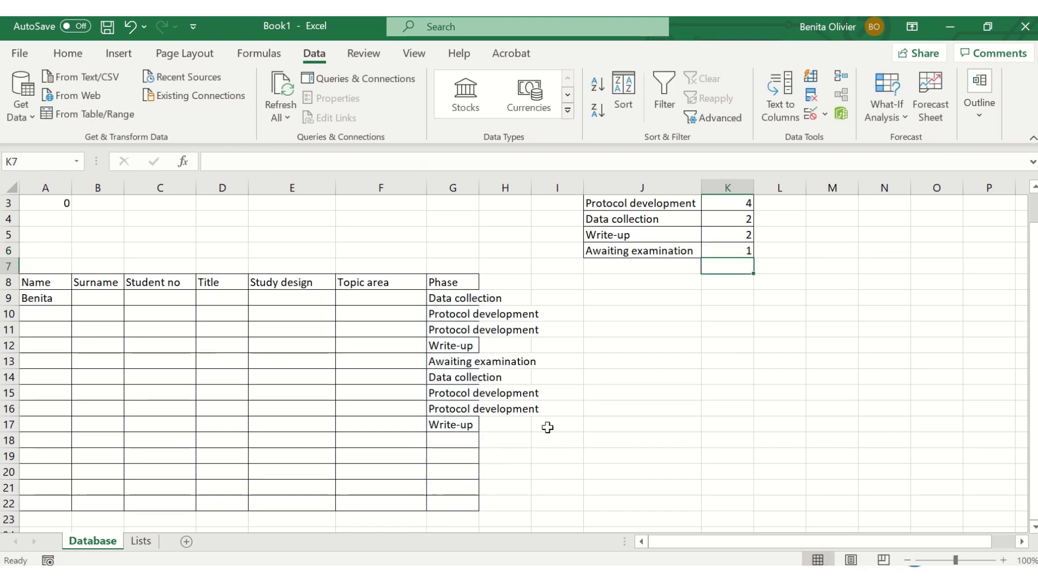
pyautogui.scroll(2, 706, 325)
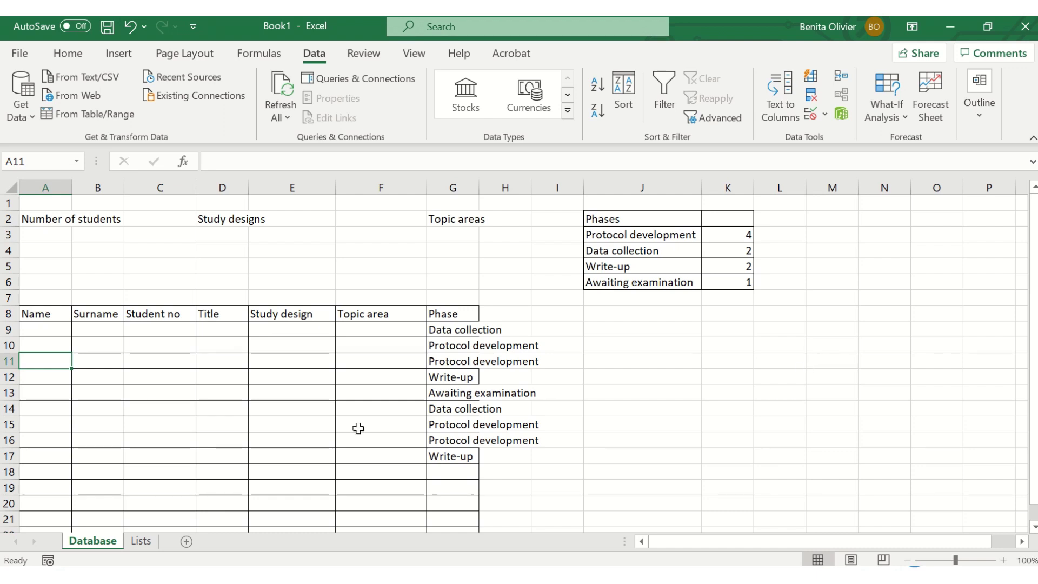
# Put =COUNTA(A9:A22) in A3 to count student names, currently showing 0.
pyautogui.click(42, 238)
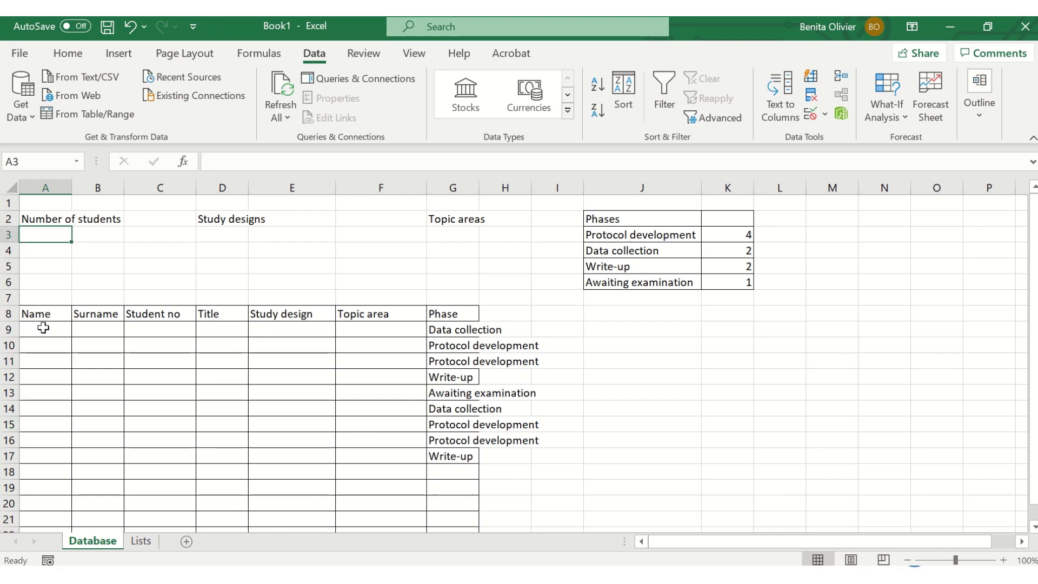
pyautogui.write('=')
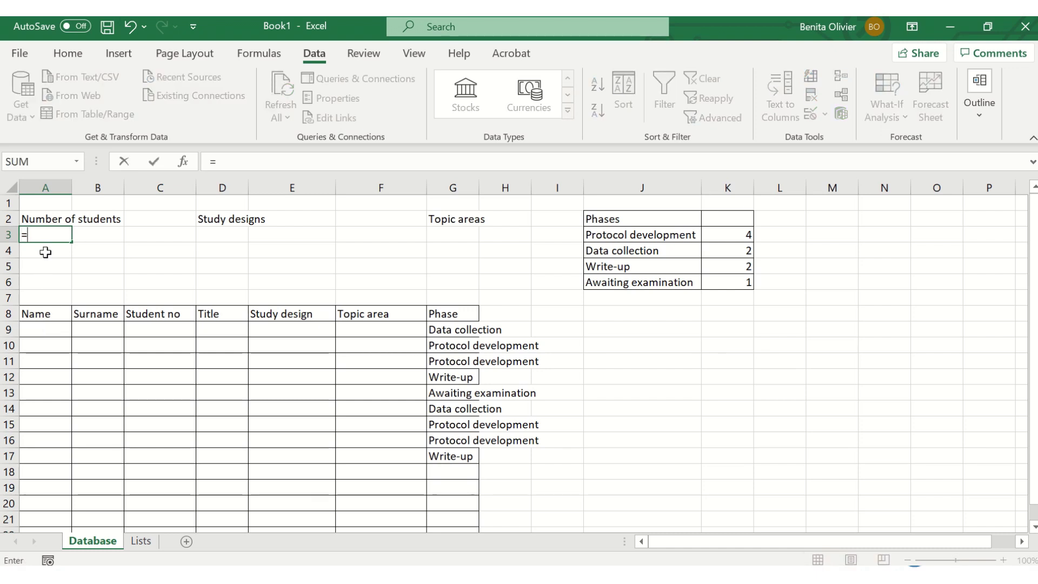
pyautogui.write('coun')
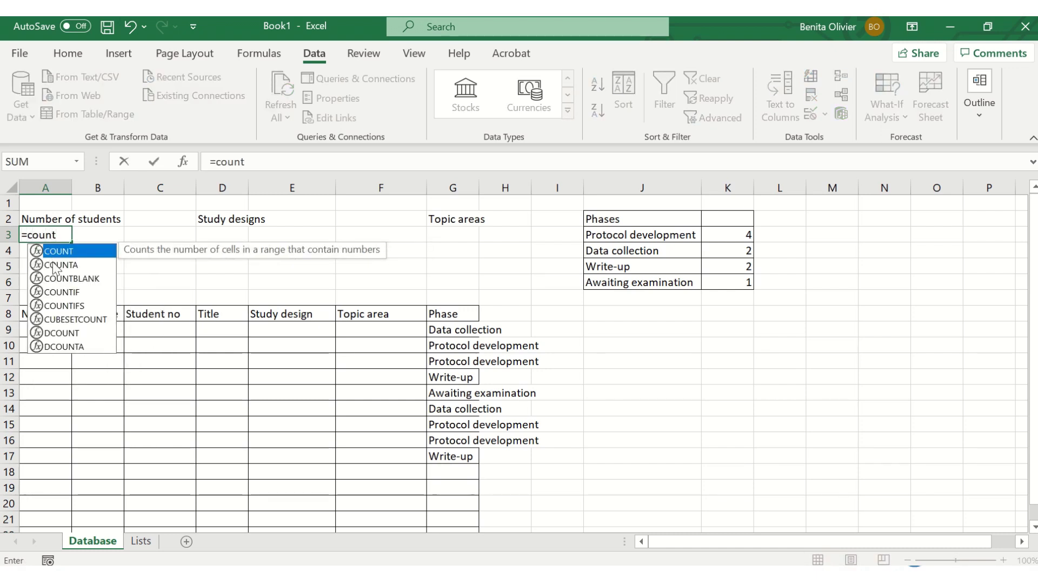
pyautogui.write('t')
pyautogui.click(60, 264)
pyautogui.doubleClick(60, 265)
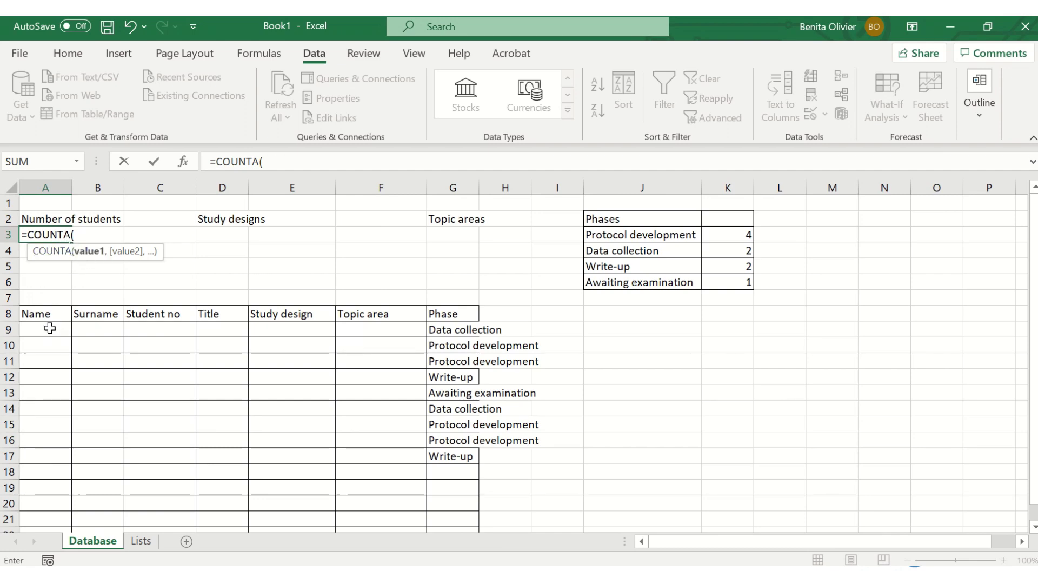
pyautogui.moveTo(49, 330); pyautogui.dragTo(49, 384)
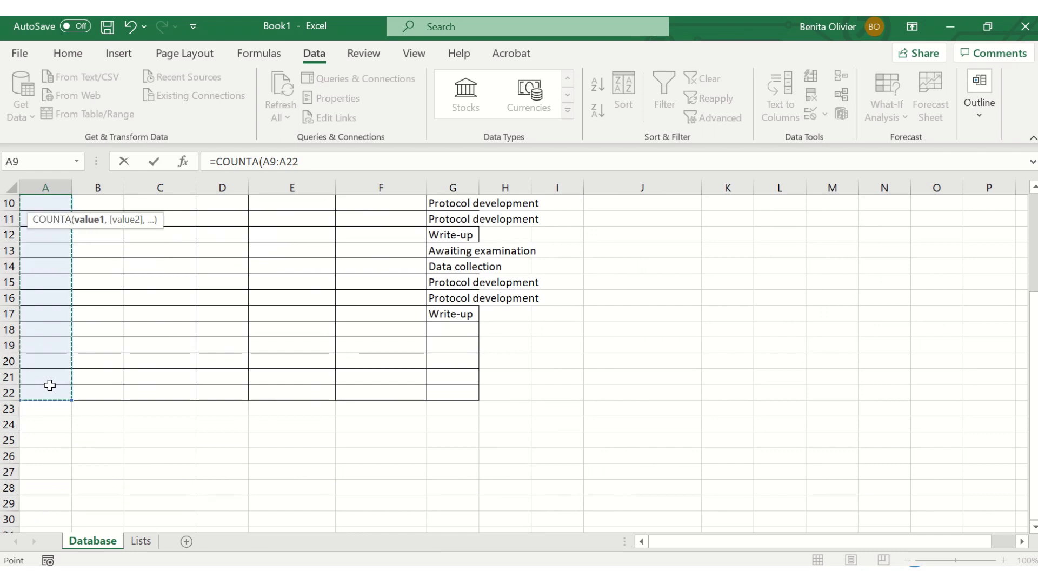
pyautogui.scroll(1, 50, 385)
pyautogui.scroll(2, 50, 384)
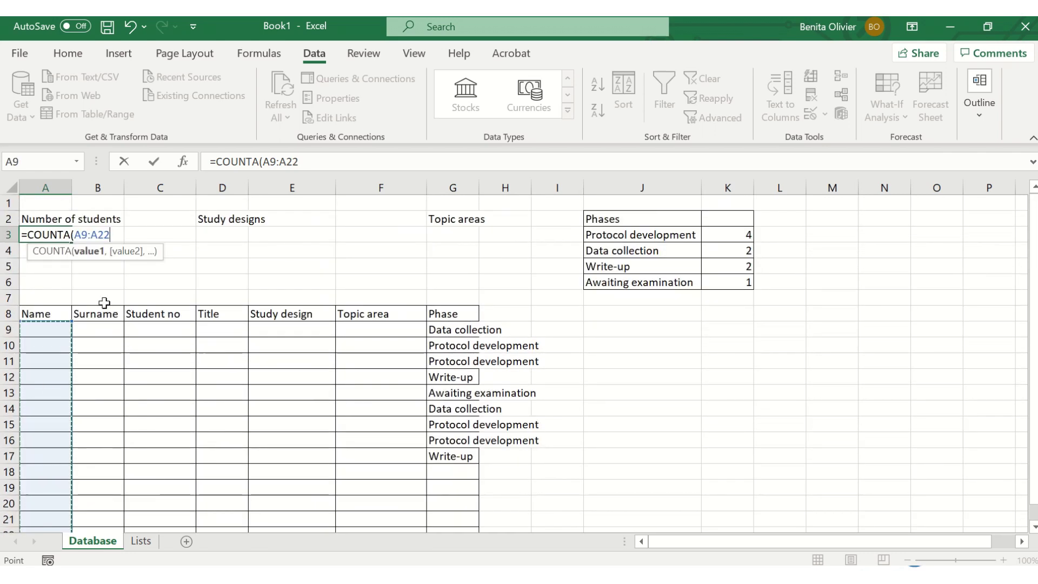
pyautogui.press('Return')
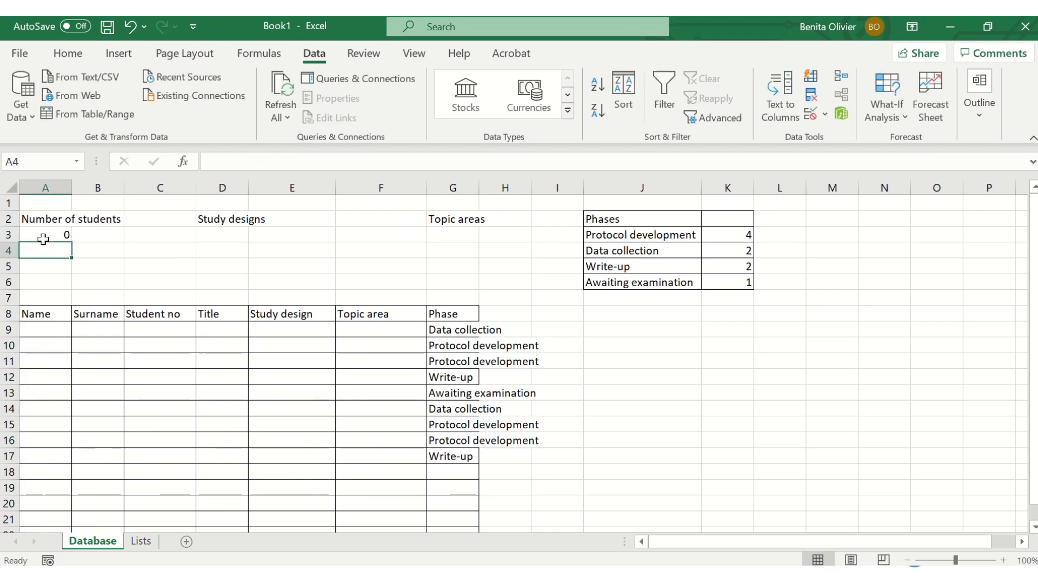
pyautogui.click(48, 328)
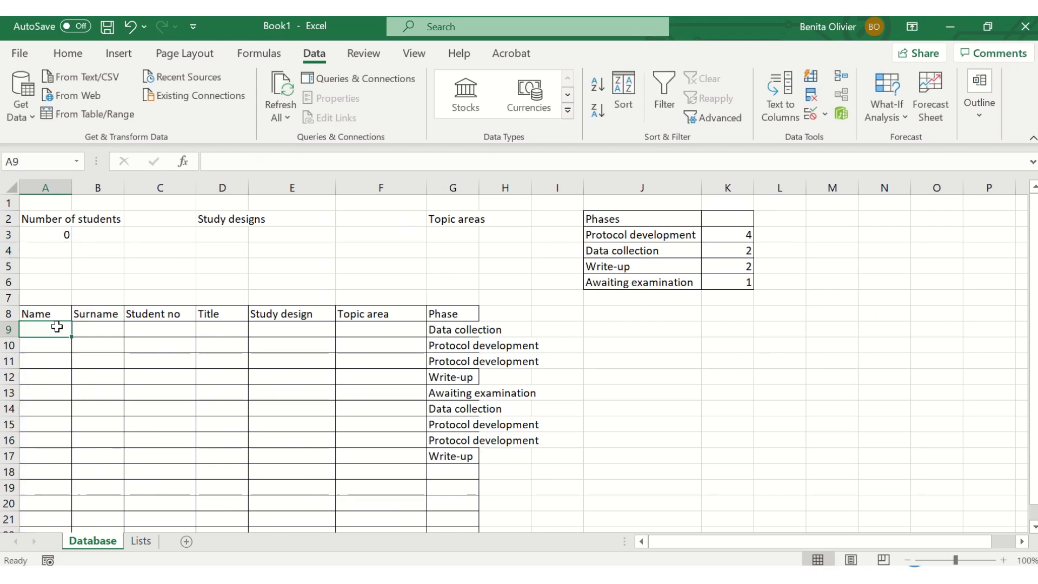
# Enter two students' first names in A9 and A10, raising the A3 count to 2.
pyautogui.write('Bni')
pyautogui.press('BackSpace')
pyautogui.write('enita')
pyautogui.press('Return')
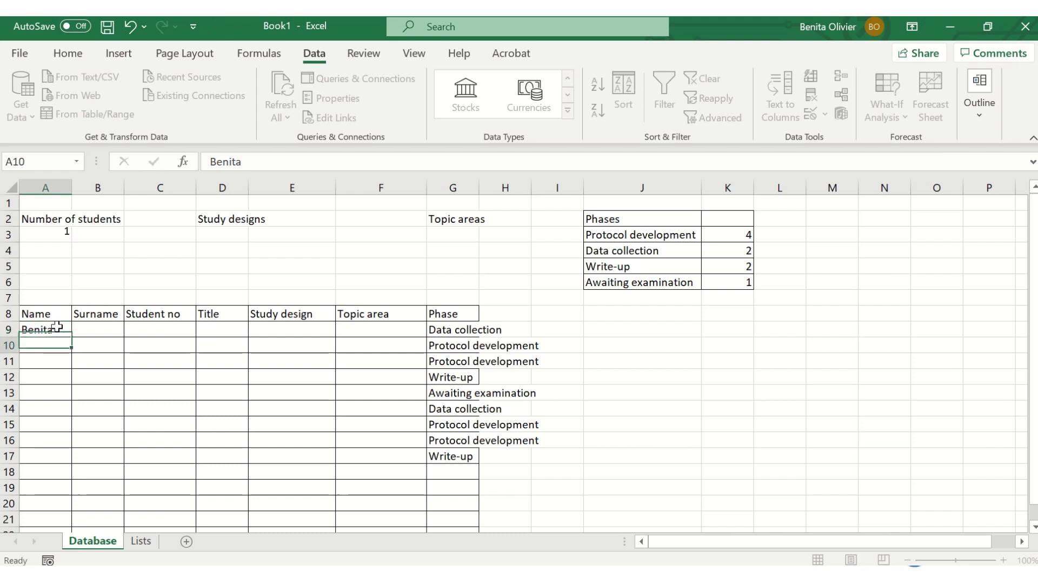
pyautogui.write('Sarah')
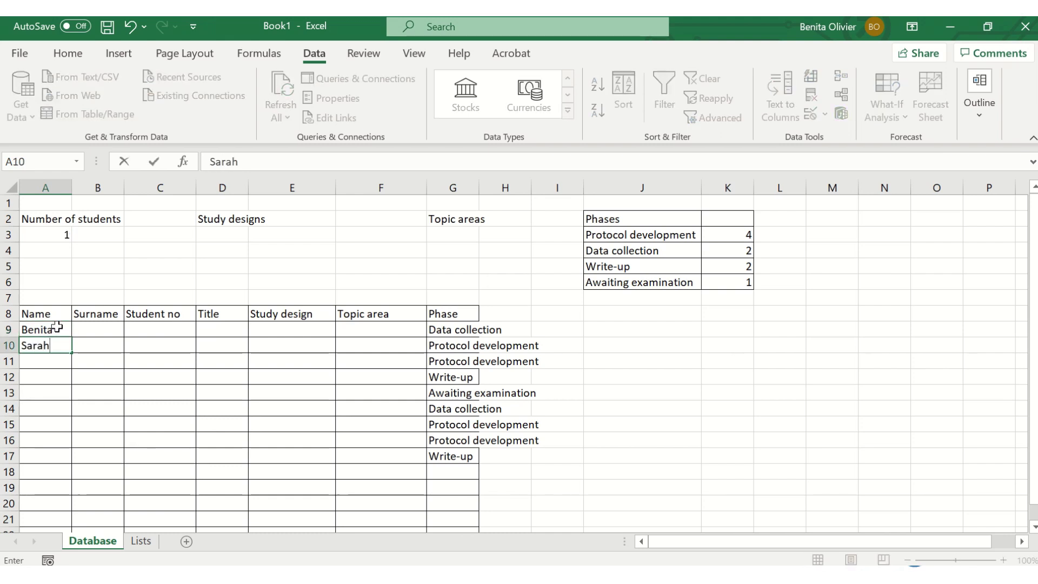
pyautogui.press('Return')
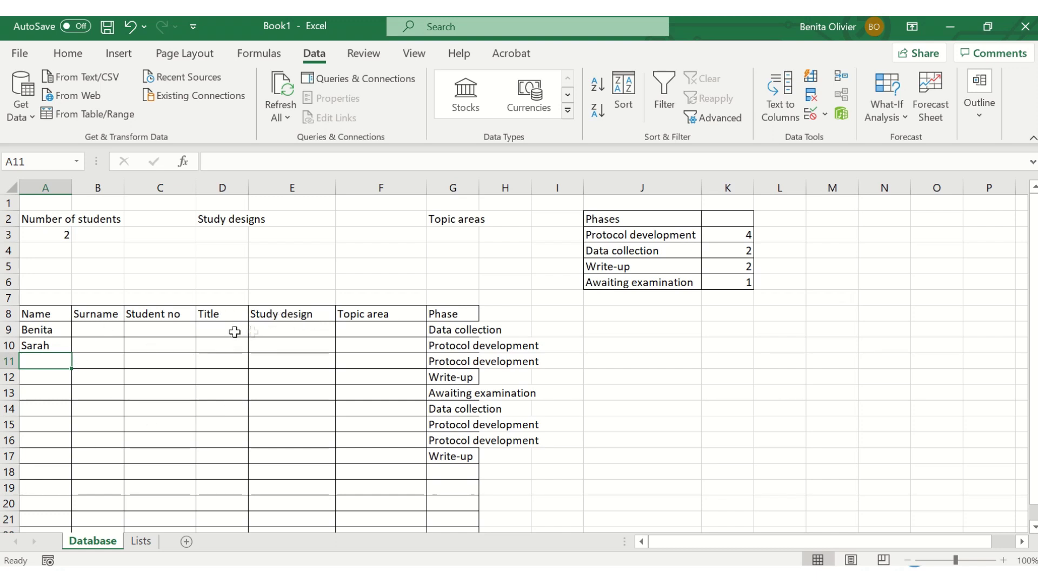
# Add a new sheet and rename it Completed.
pyautogui.click(186, 540)
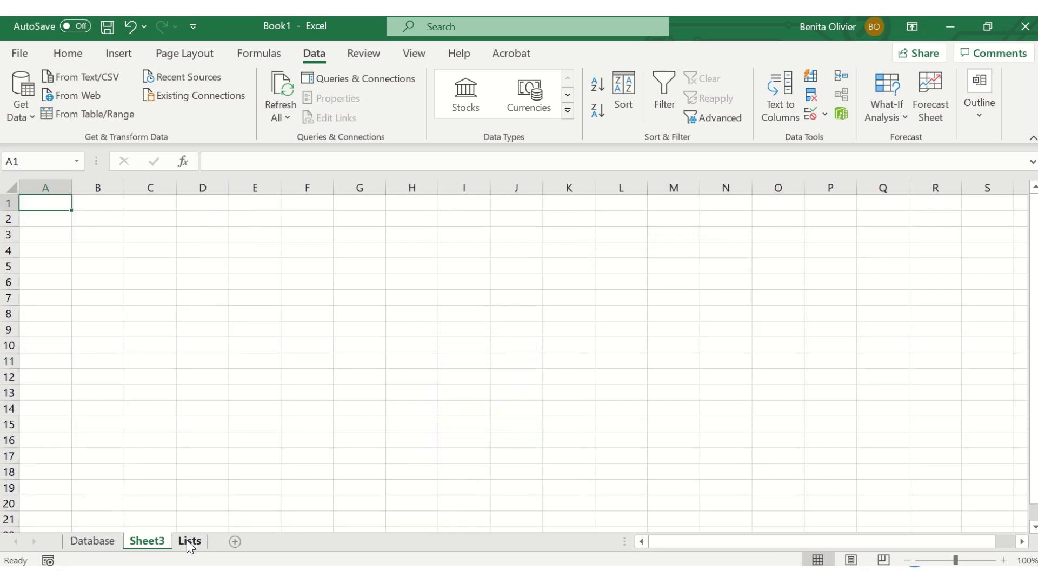
pyautogui.doubleClick(153, 543)
pyautogui.write('Completed')
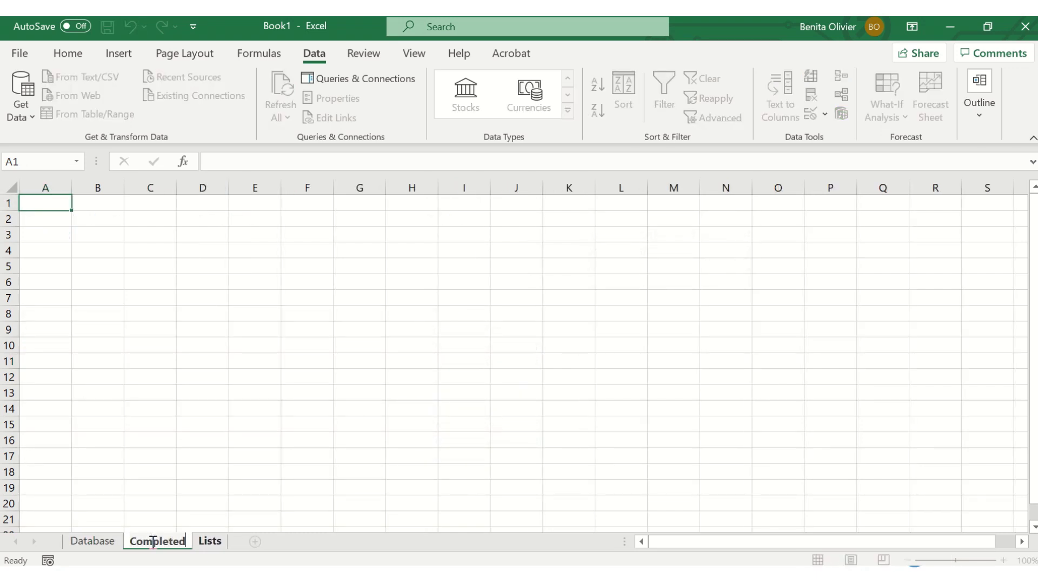
pyautogui.press('Return')
# Copy all cells of the Database sheet and paste them into the Completed sheet.
pyautogui.click(81, 542)
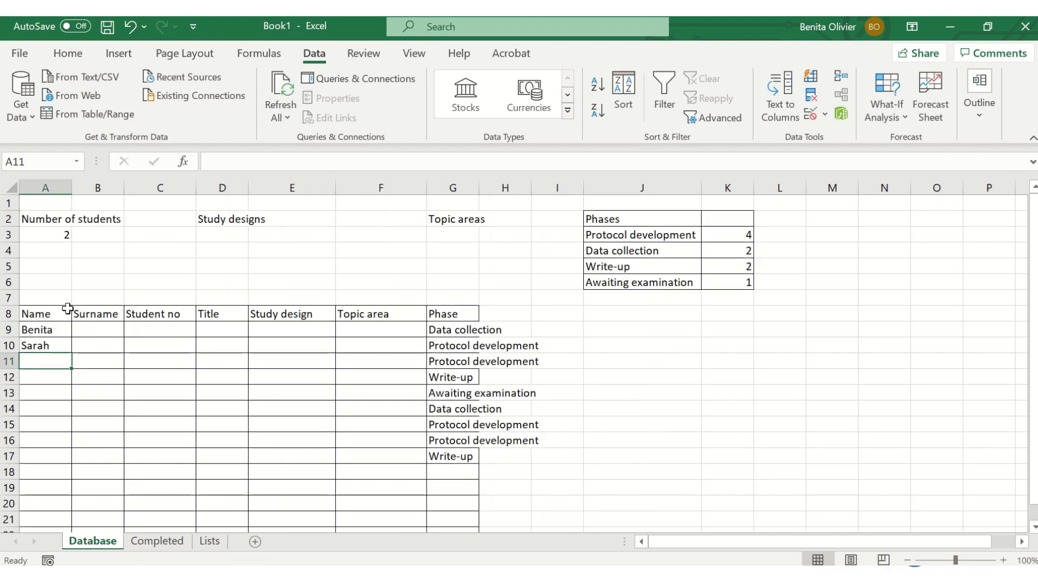
pyautogui.click(15, 188)
pyautogui.rightClick(14, 188)
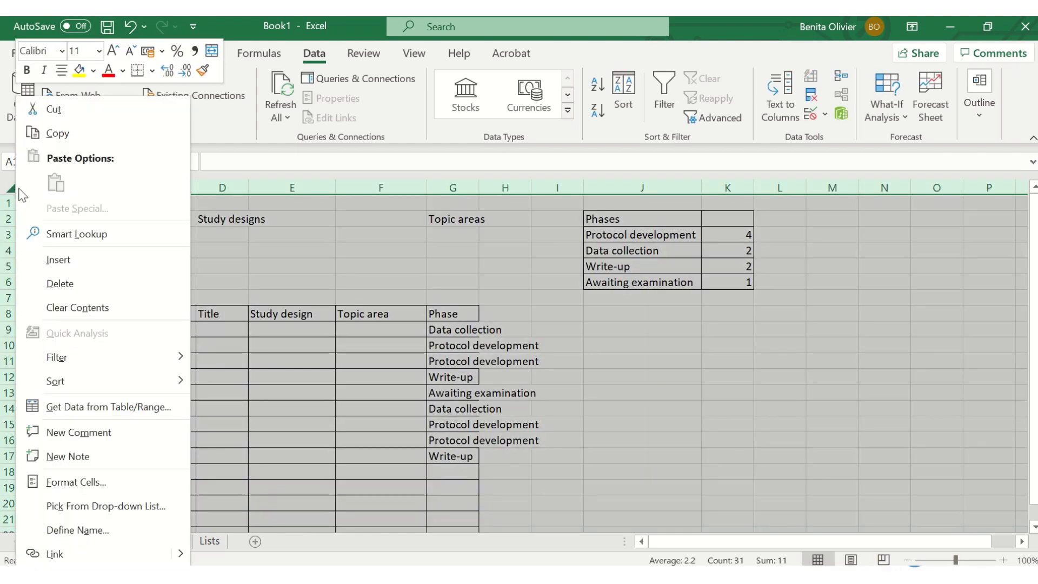
pyautogui.click(67, 134)
pyautogui.click(157, 541)
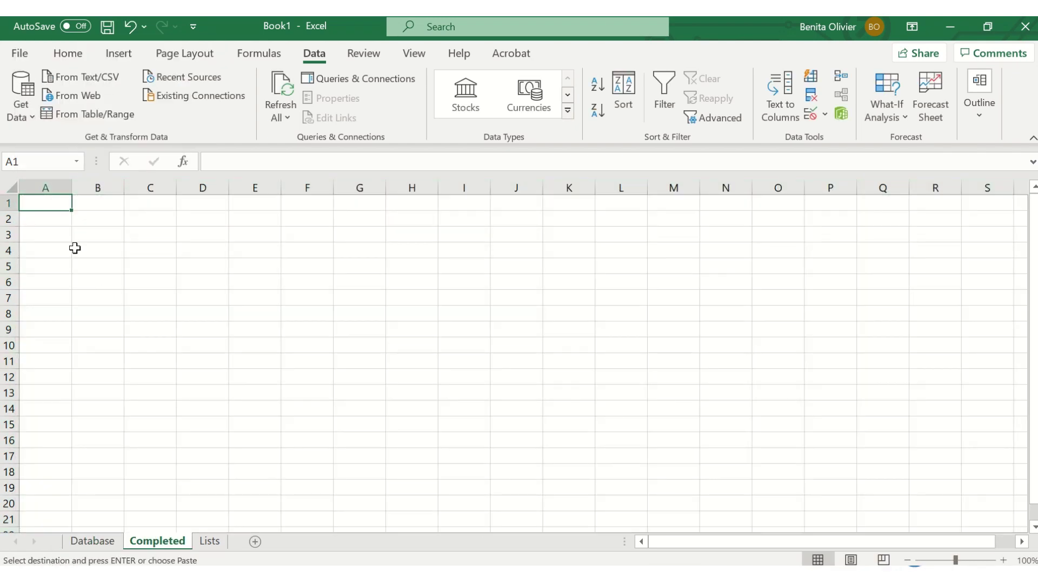
pyautogui.hotkey('ctrl', 'v')
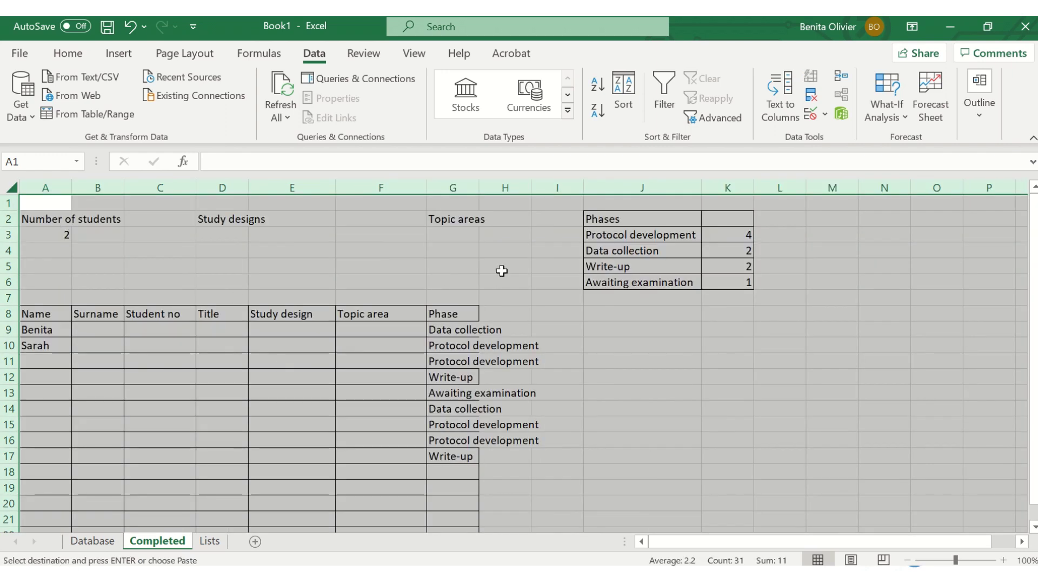
# Title the Completed sheet 'Completed / graduated' in A1, then select A3 on Database.
pyautogui.click(45, 202)
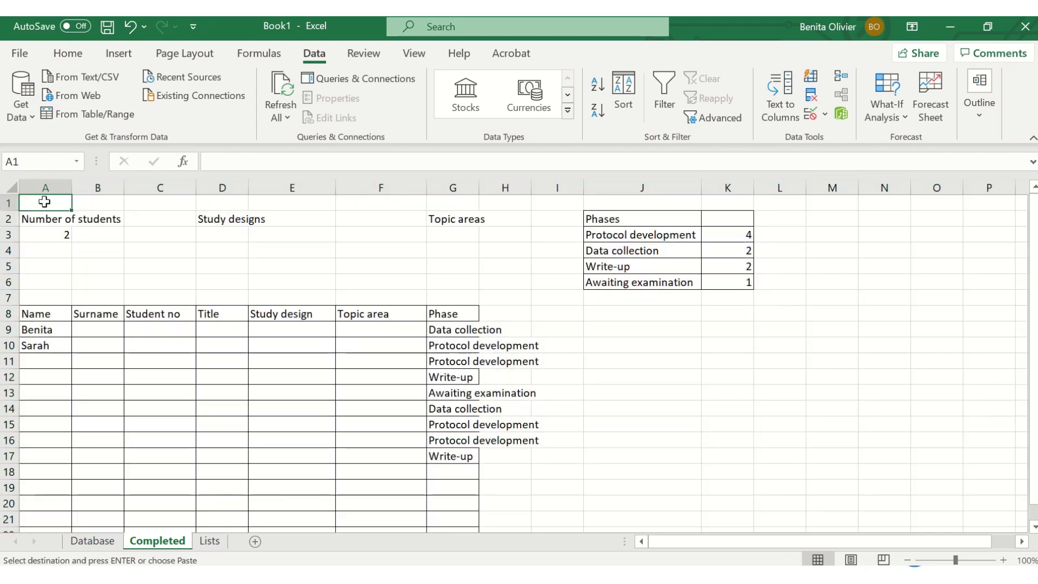
pyautogui.write('Completed')
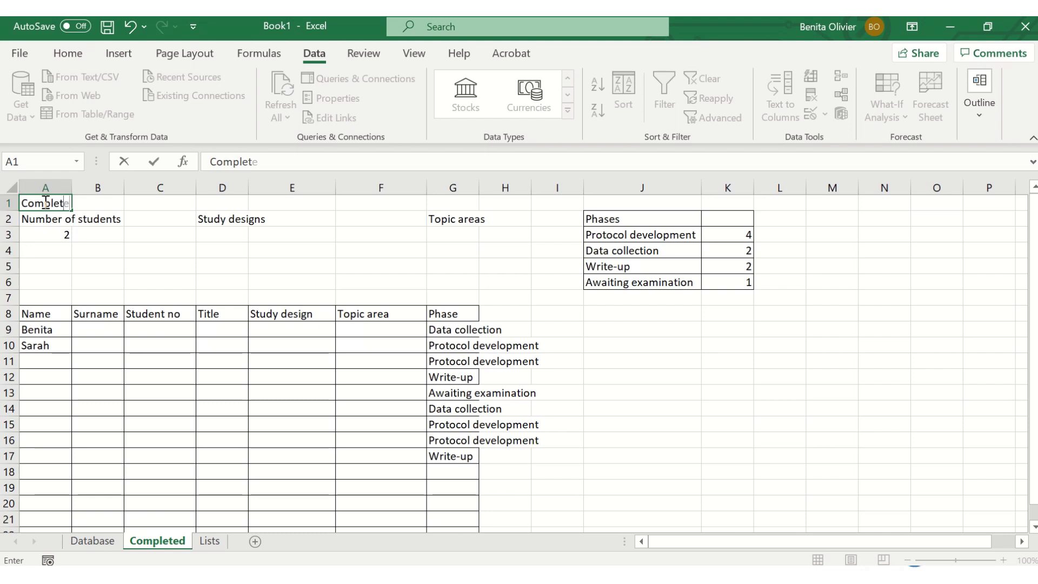
pyautogui.write(' / graduated')
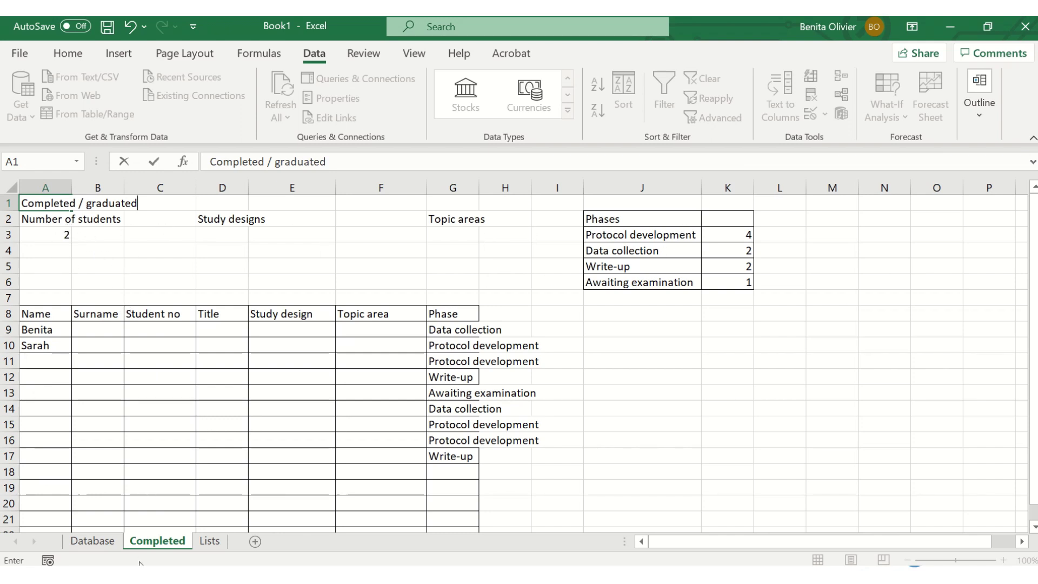
pyautogui.click(150, 547)
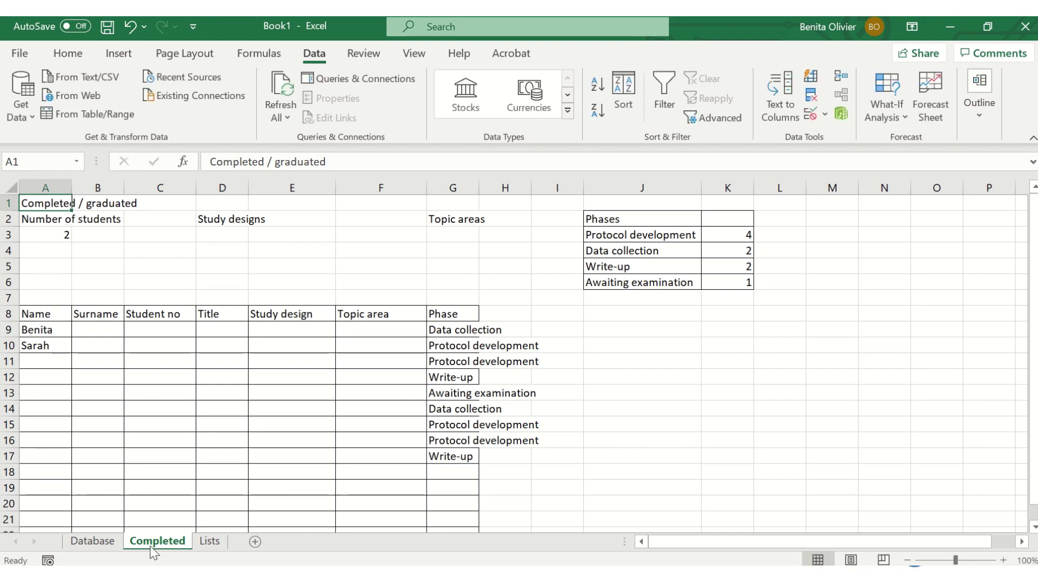
pyautogui.click(92, 543)
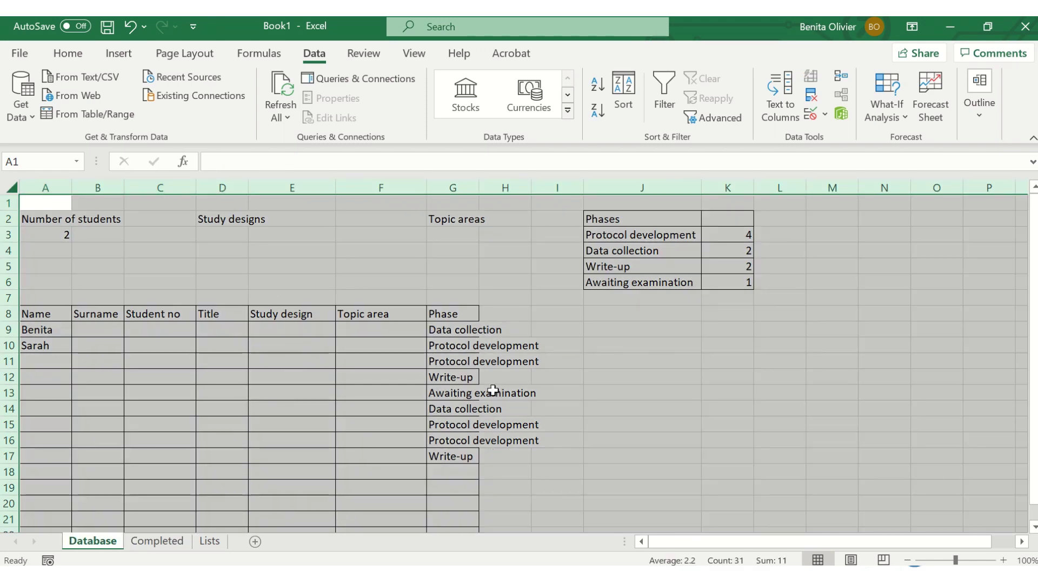
pyautogui.click(54, 234)
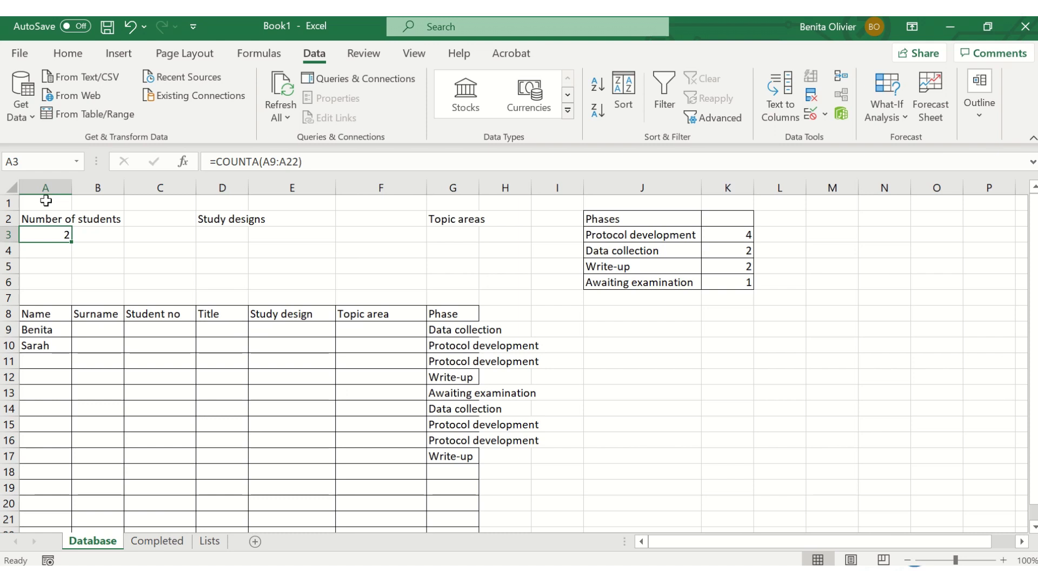
pyautogui.click(46, 201)
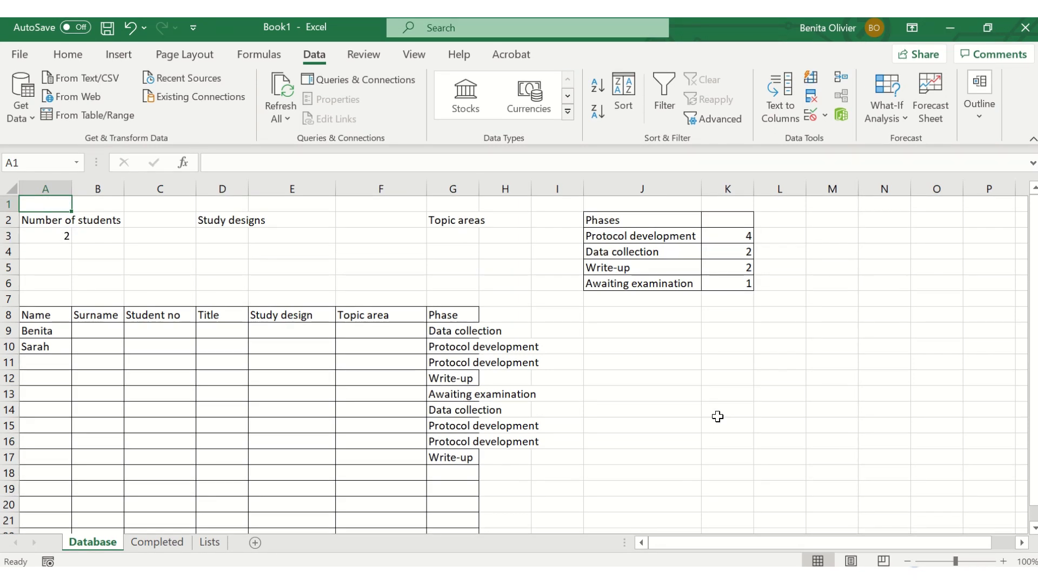